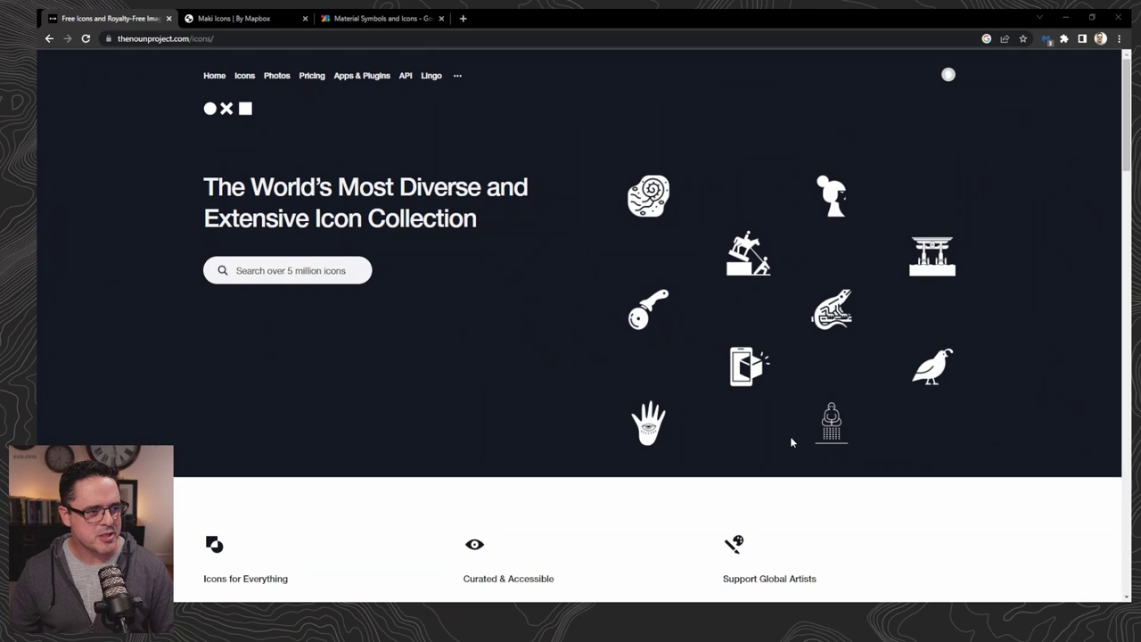
Browse the featured Noun Project icon collections, then go to the Maki icon set page
{"action": "scroll", "coordinate": [601, 393], "scroll_direction": "down", "scroll_amount": 6}
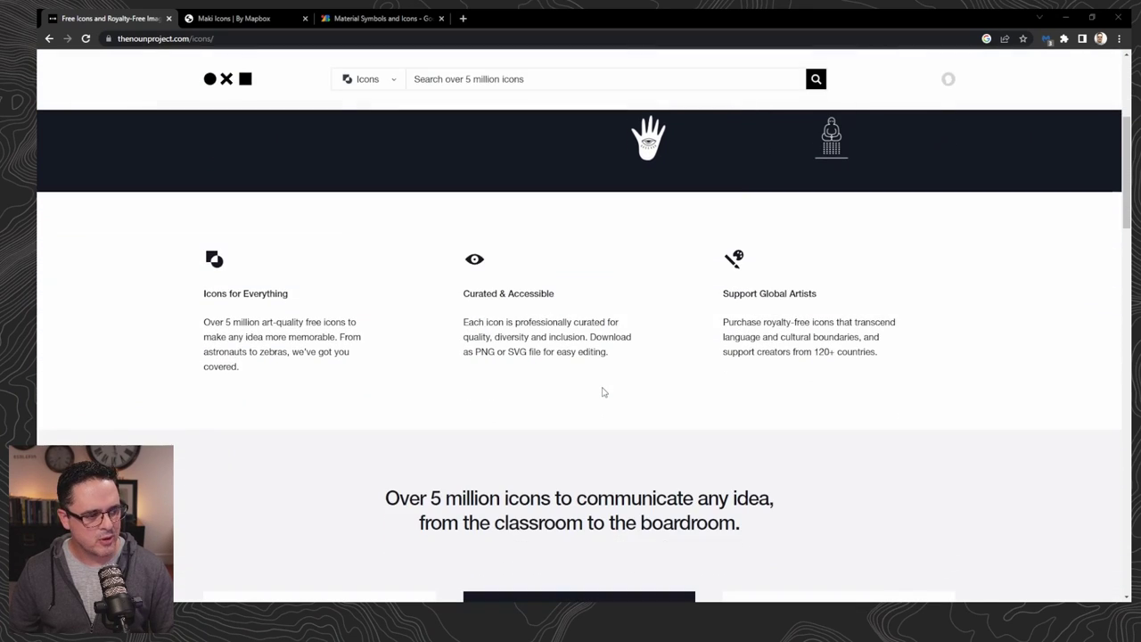
{"action": "scroll", "coordinate": [602, 392], "scroll_direction": "down", "scroll_amount": 2}
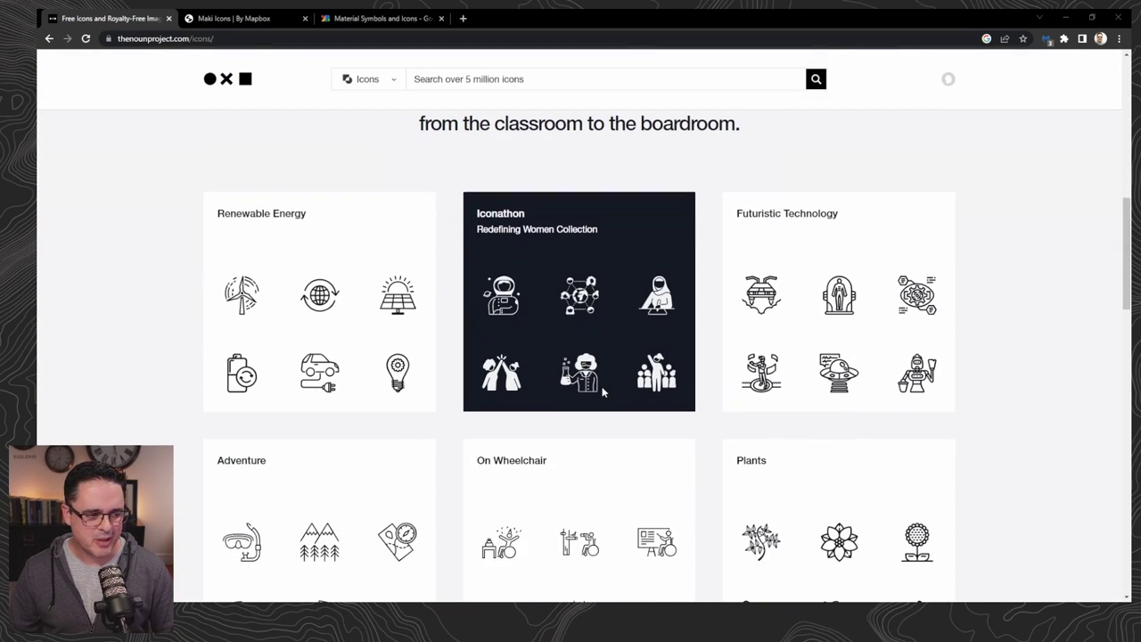
{"action": "scroll", "coordinate": [616, 387], "scroll_direction": "down", "scroll_amount": 2}
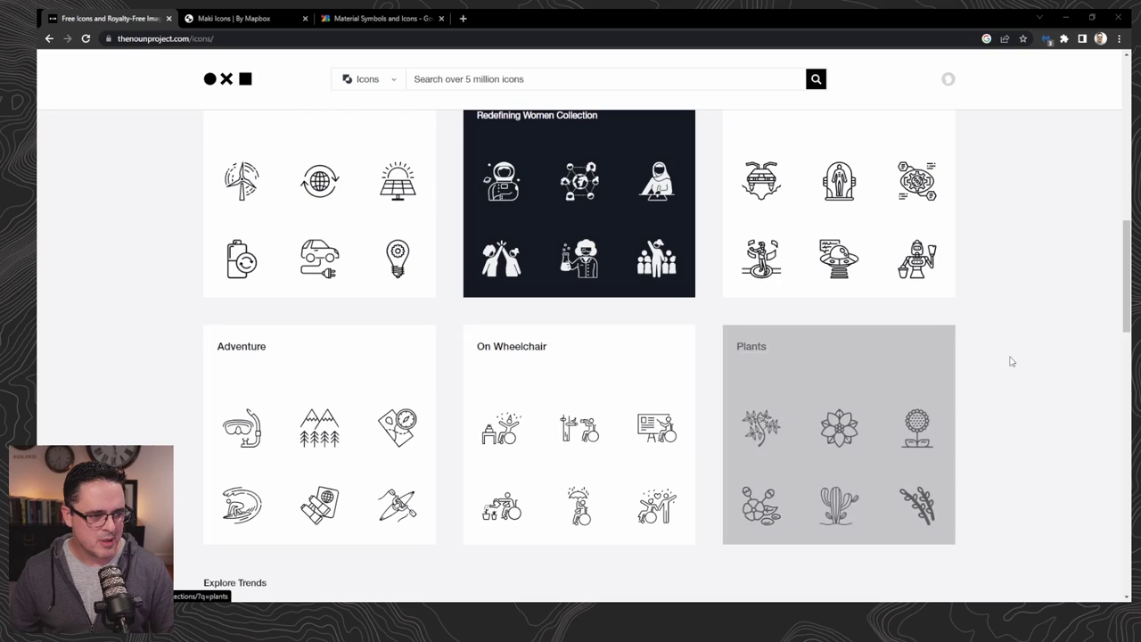
{"action": "scroll", "coordinate": [1008, 362], "scroll_direction": "down", "scroll_amount": 3}
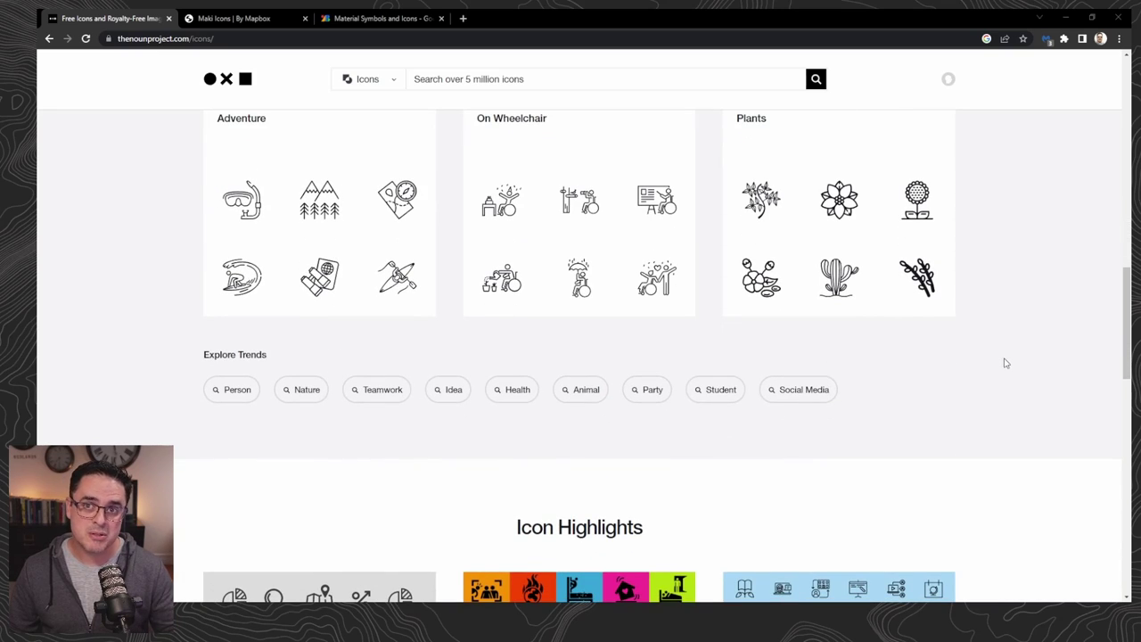
{"action": "scroll", "coordinate": [980, 363], "scroll_direction": "up", "scroll_amount": 3}
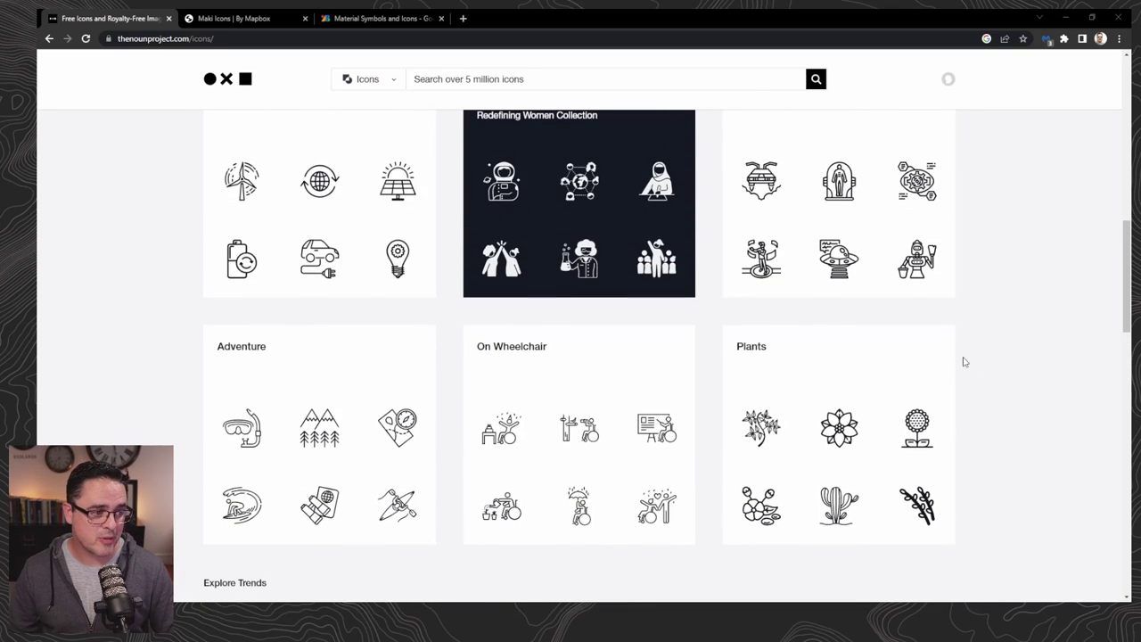
{"action": "scroll", "coordinate": [964, 362], "scroll_direction": "up", "scroll_amount": 9}
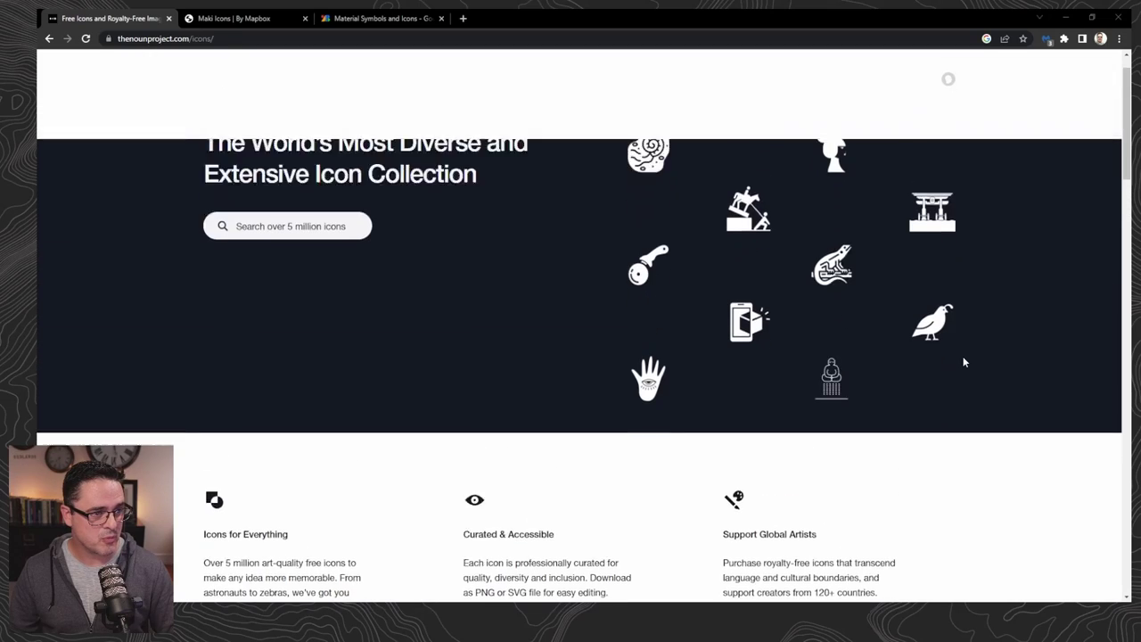
{"action": "left_click", "coordinate": [247, 18]}
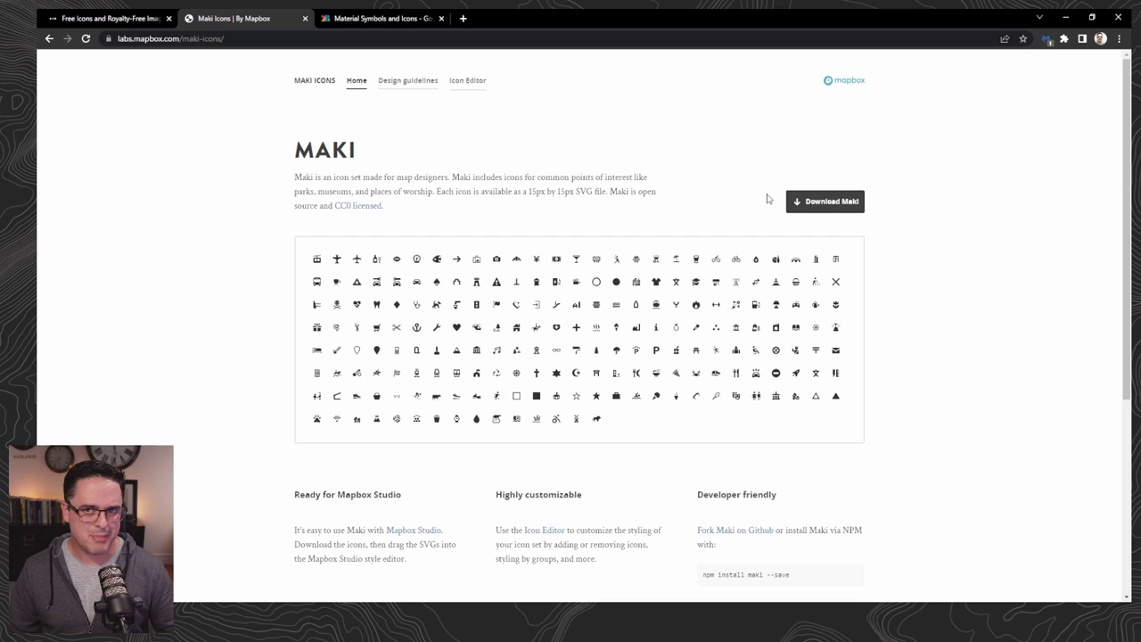
Download the full Maki icon set zip into the Custom Symbols raw assets folder
{"action": "left_click", "coordinate": [805, 201]}
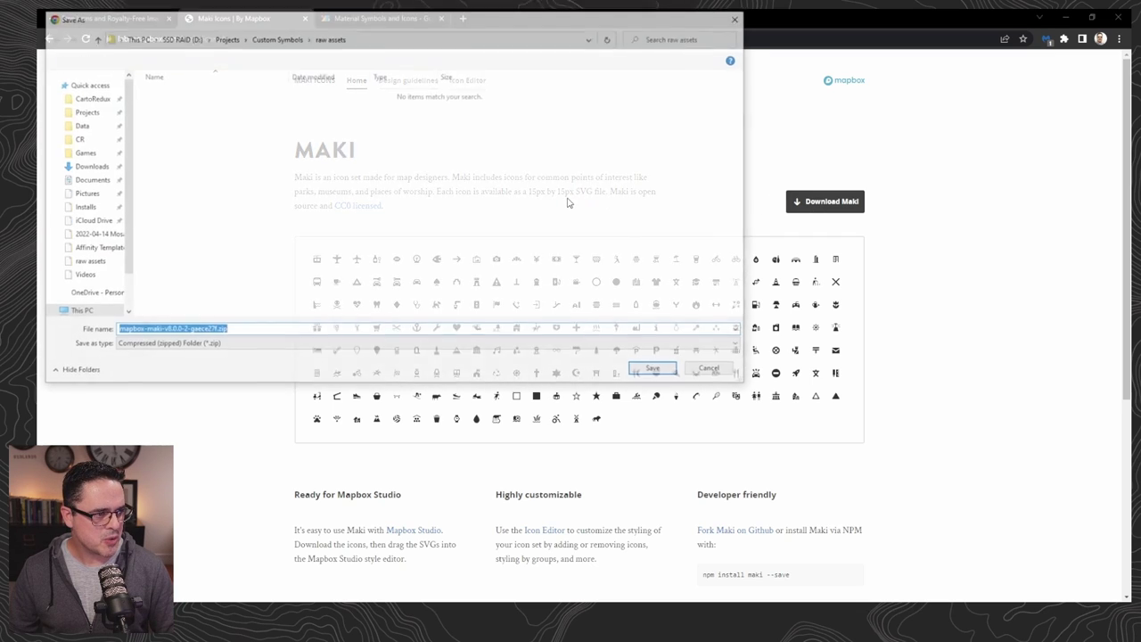
{"action": "key", "text": "Return"}
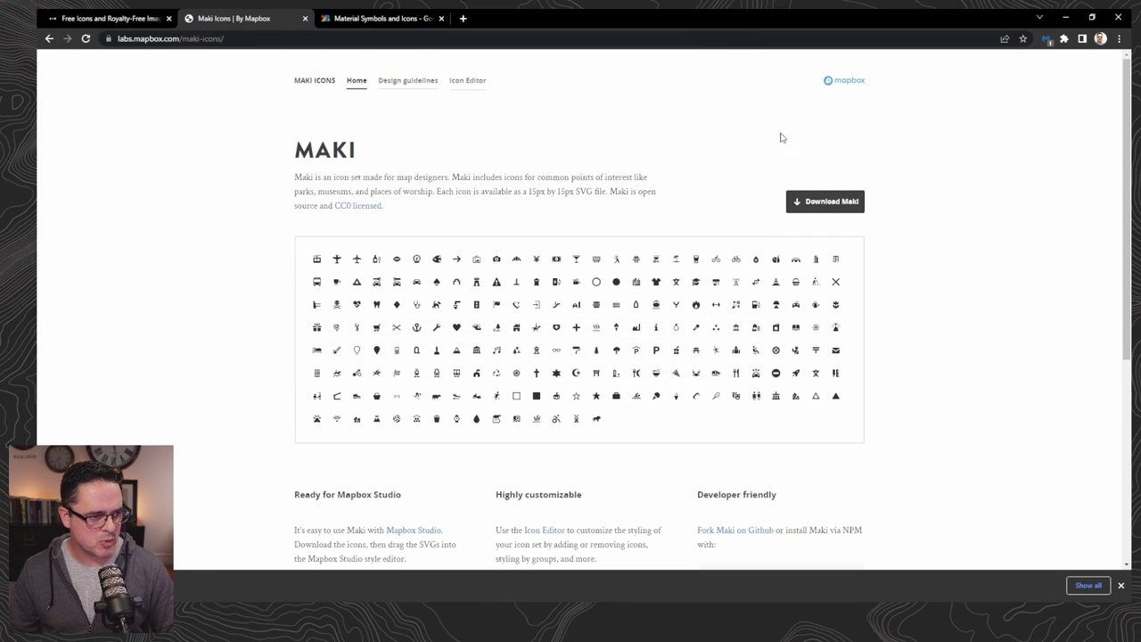
Compare the Filled, Outlined and Rounded Material Icons styles, settling on Rounded with search ready
{"action": "left_click", "coordinate": [371, 21]}
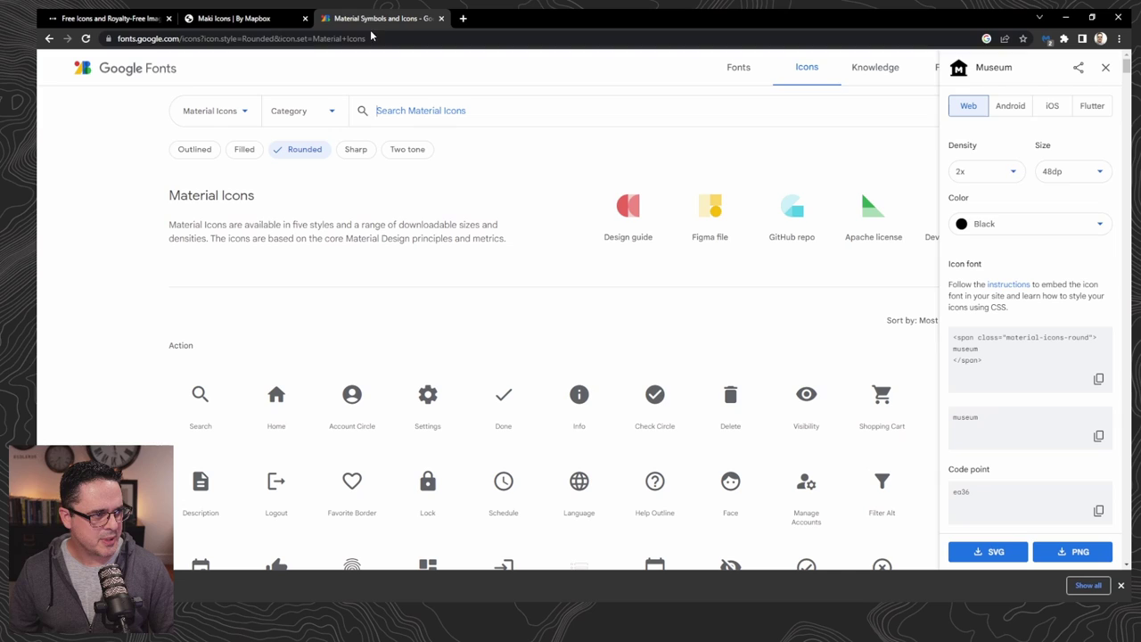
{"action": "left_click", "coordinate": [510, 111]}
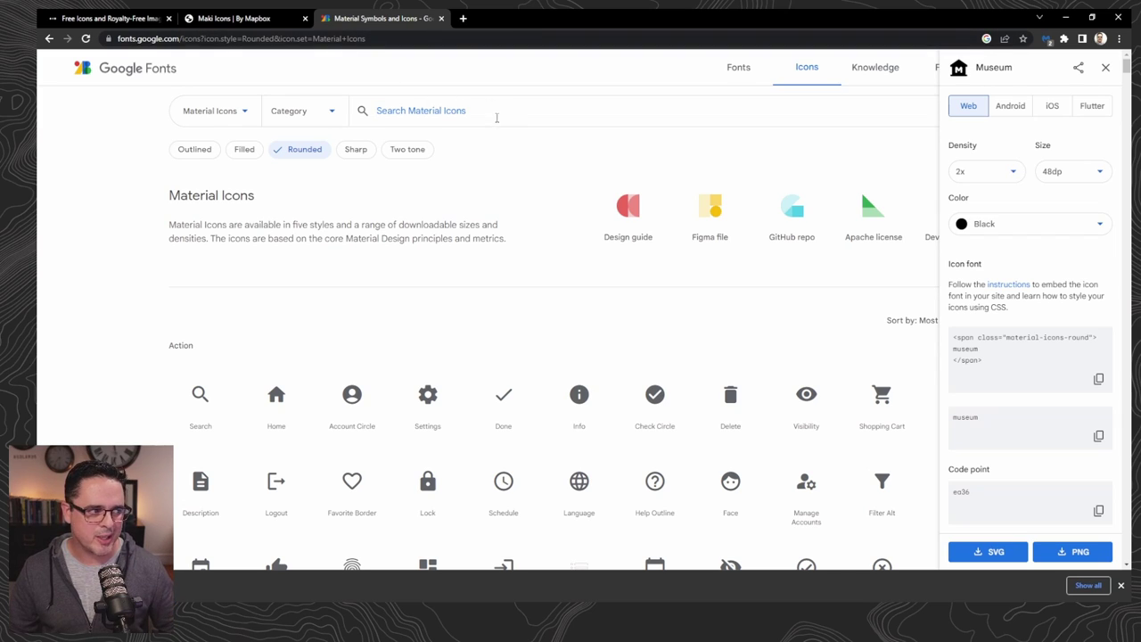
{"action": "left_click", "coordinate": [242, 151]}
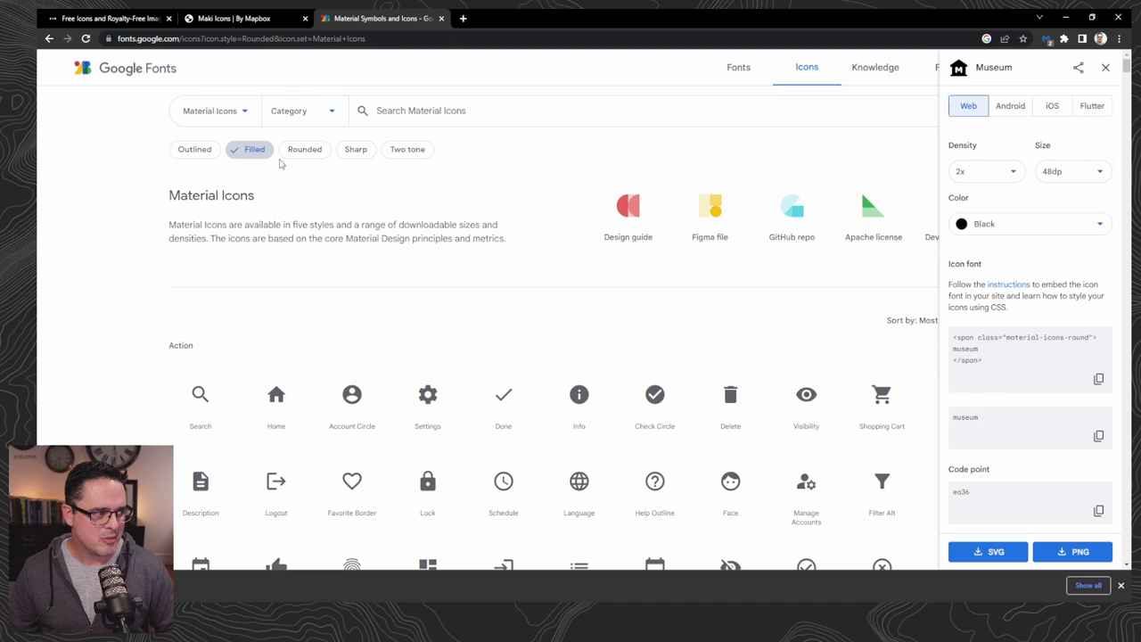
{"action": "left_click", "coordinate": [210, 152]}
{"action": "left_click", "coordinate": [282, 152]}
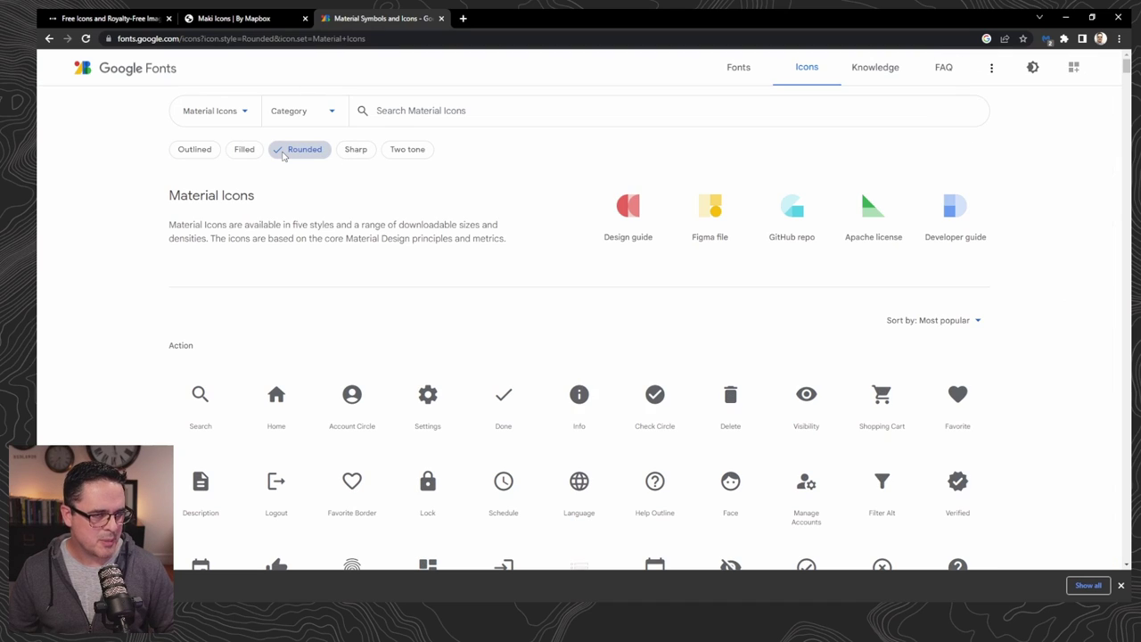
{"action": "left_click", "coordinate": [449, 113]}
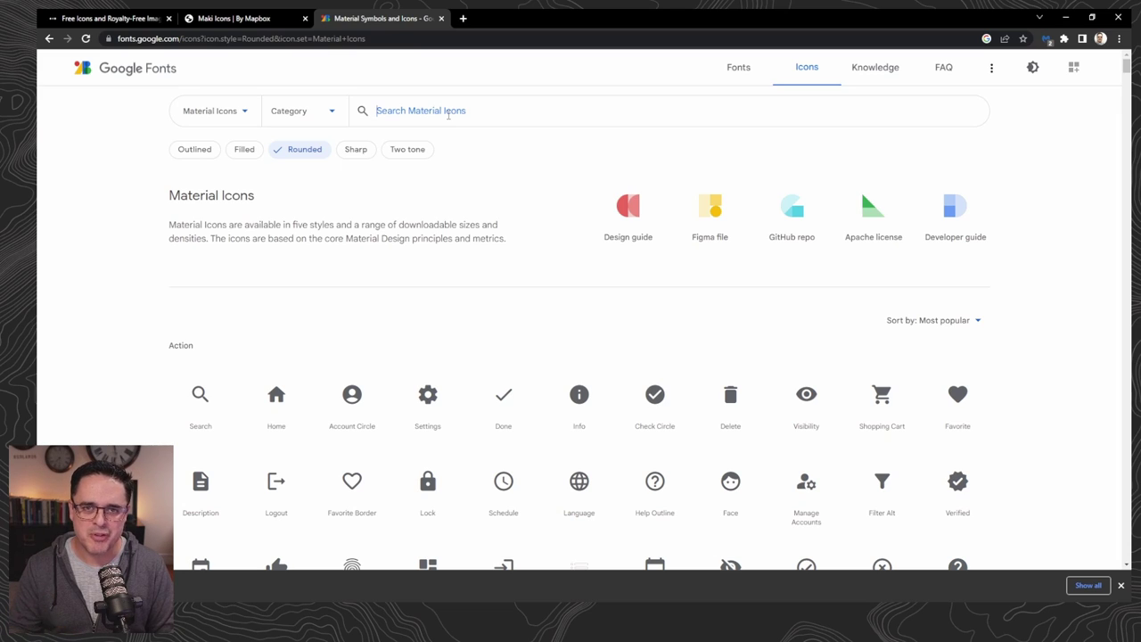
{"action": "left_click", "coordinate": [448, 114]}
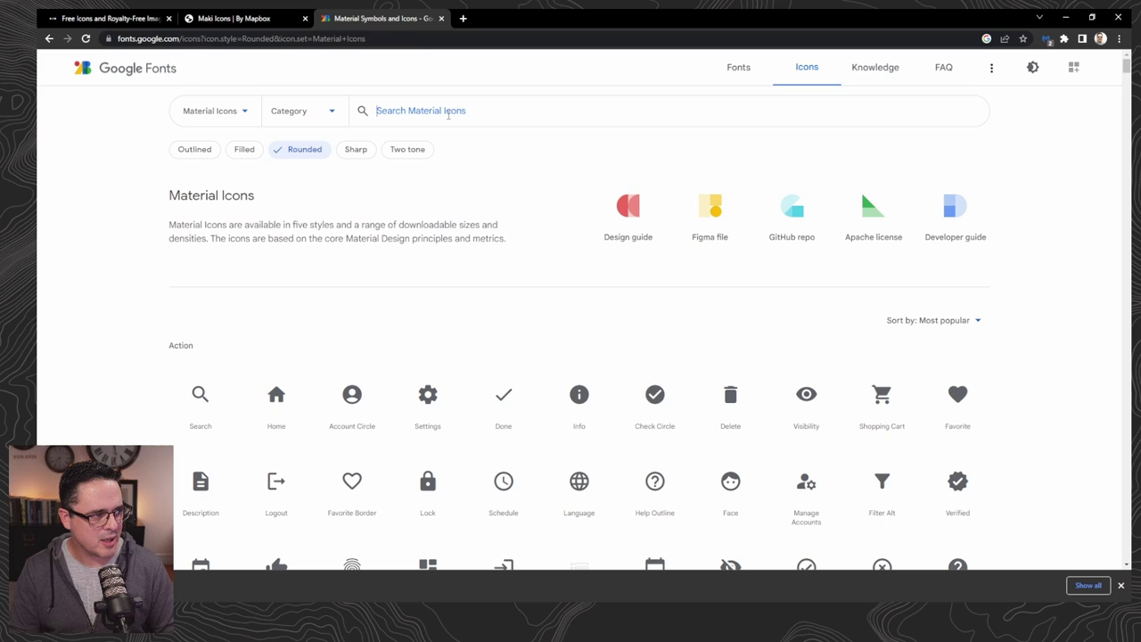
Download the Theater Comedy icon as a 48dp, 2x SVG
{"action": "type", "text": "theater"}
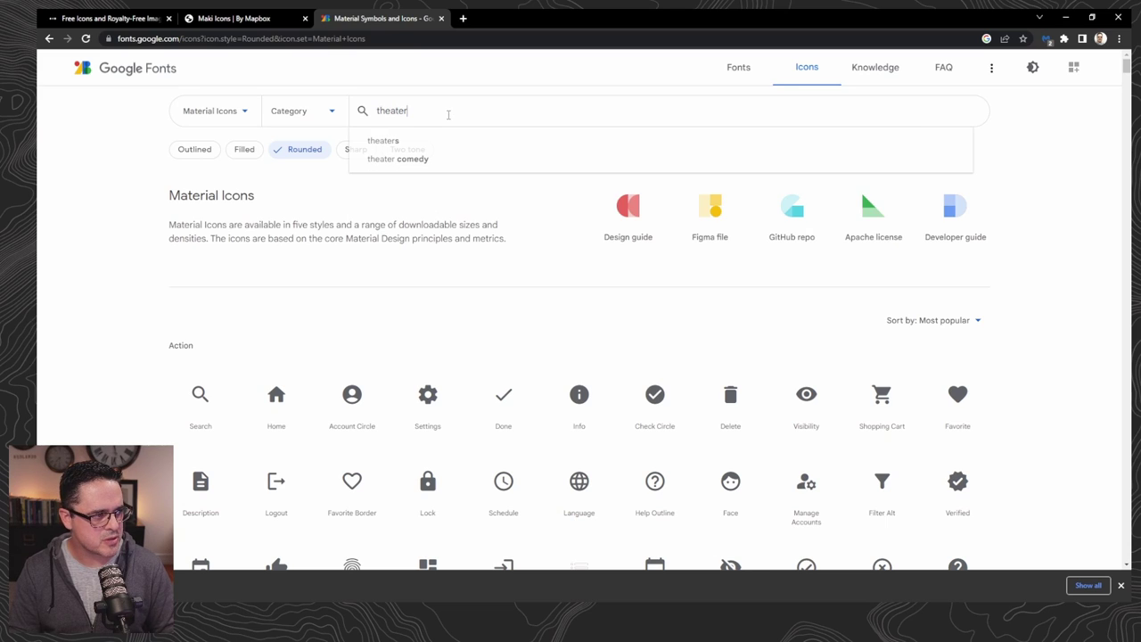
{"action": "key", "text": "Return"}
{"action": "left_click", "coordinate": [296, 249]}
{"action": "left_click", "coordinate": [1073, 171]}
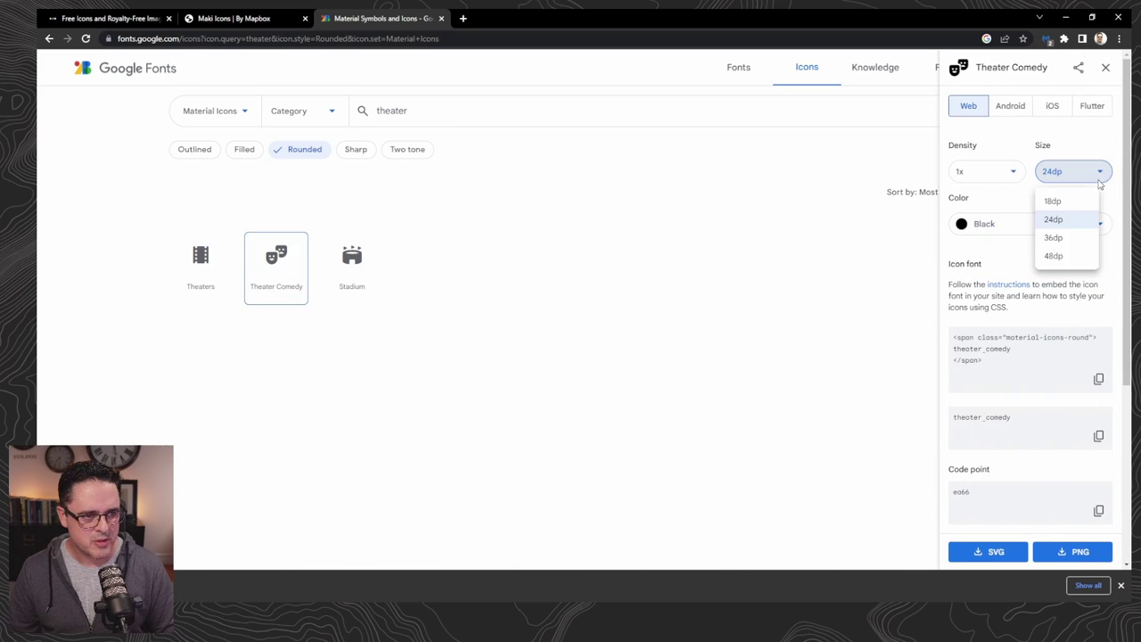
{"action": "left_click", "coordinate": [1054, 256]}
{"action": "left_click", "coordinate": [1006, 171]}
{"action": "left_click", "coordinate": [972, 219]}
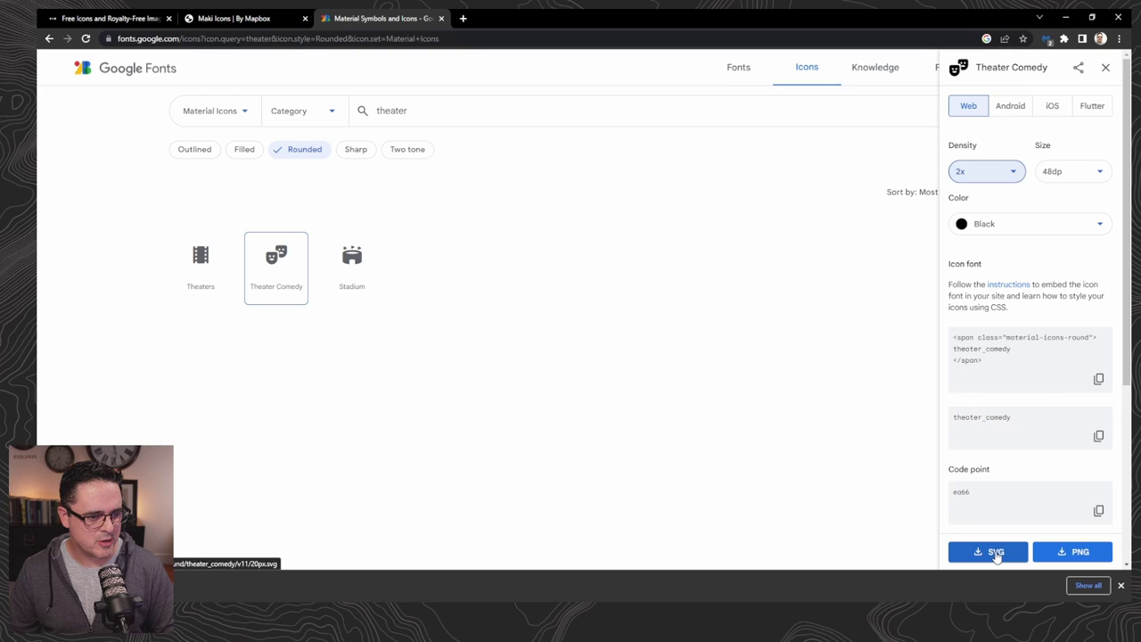
{"action": "left_click", "coordinate": [992, 553]}
{"action": "left_click", "coordinate": [664, 375]}
Search for the School icon and set it to 48dp at 2x density
{"action": "left_click", "coordinate": [365, 112]}
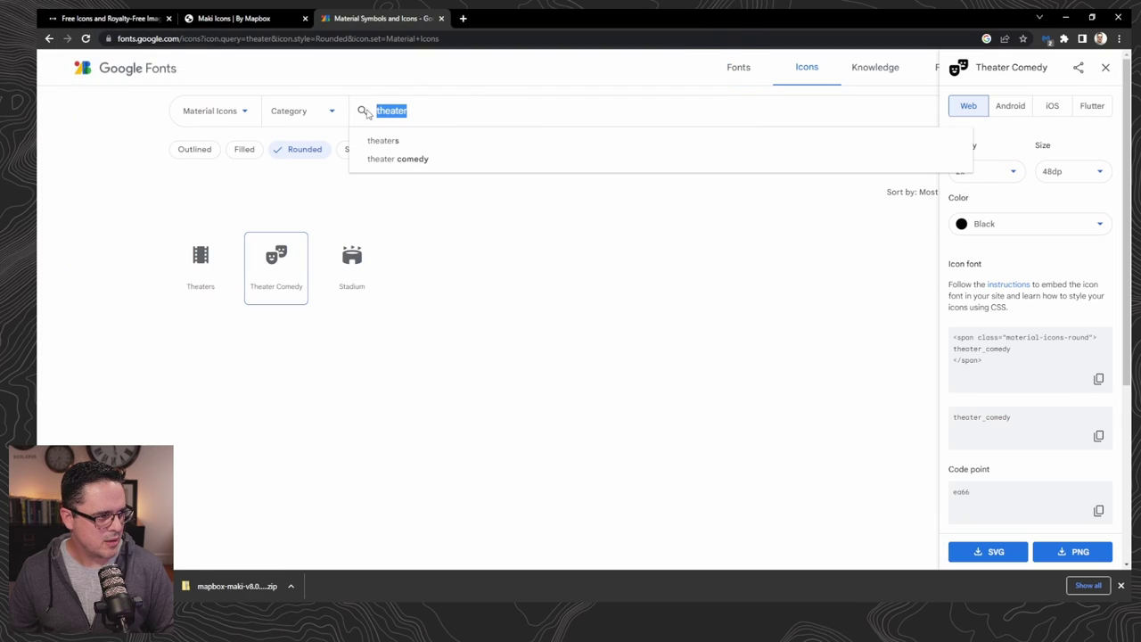
{"action": "type", "text": "school"}
{"action": "key", "text": "Return"}
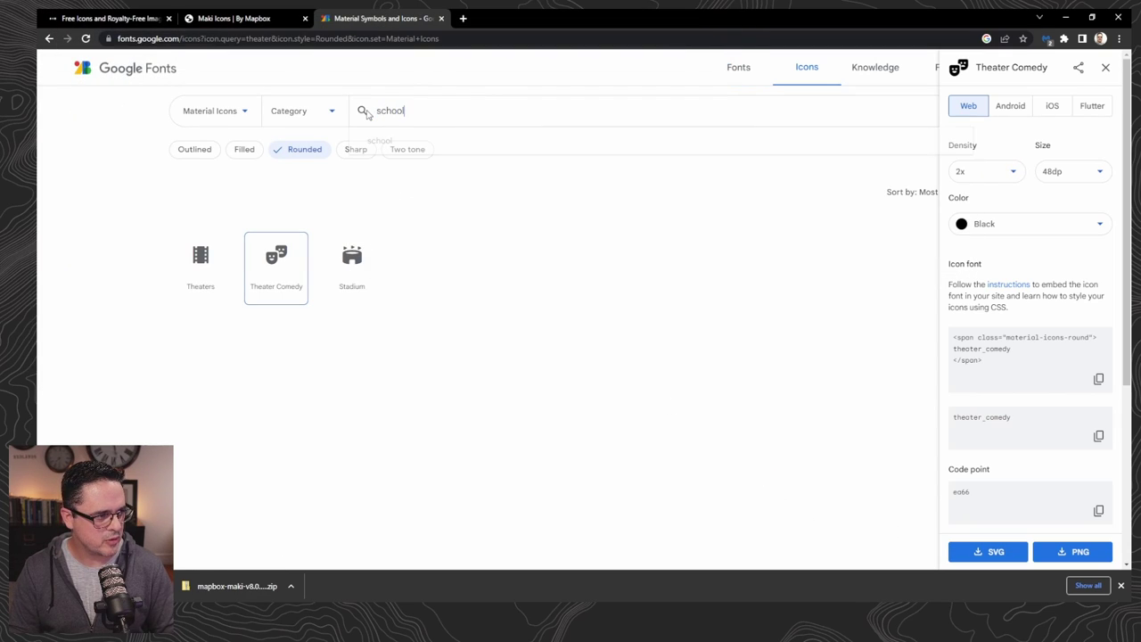
{"action": "left_click", "coordinate": [1009, 171]}
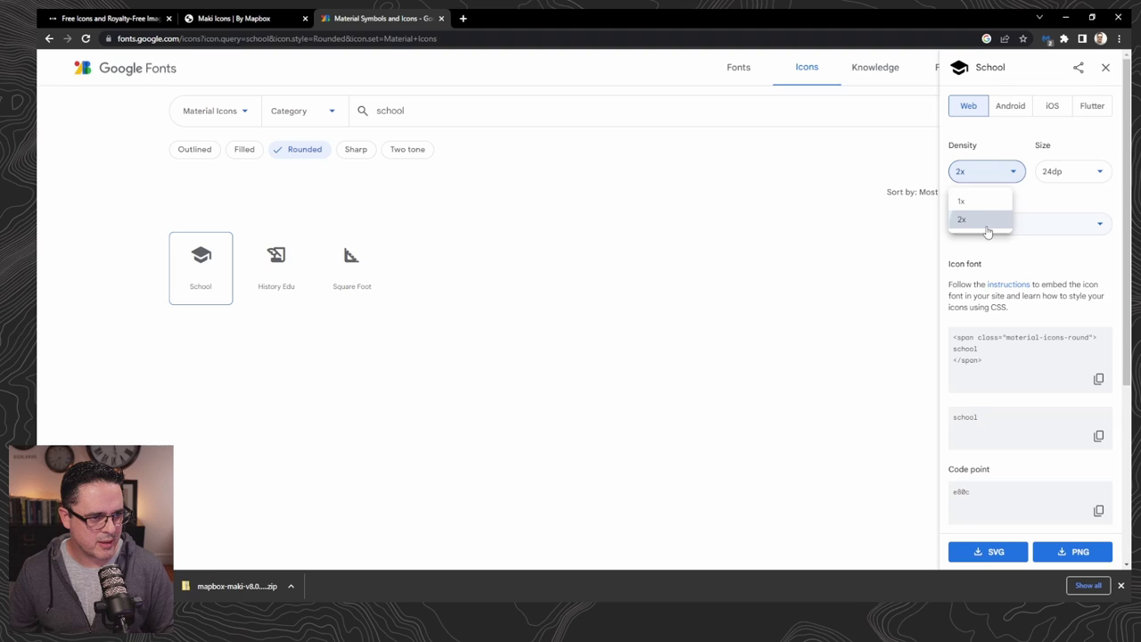
{"action": "left_click", "coordinate": [981, 219]}
{"action": "left_click", "coordinate": [1056, 175]}
{"action": "left_click", "coordinate": [1074, 250]}
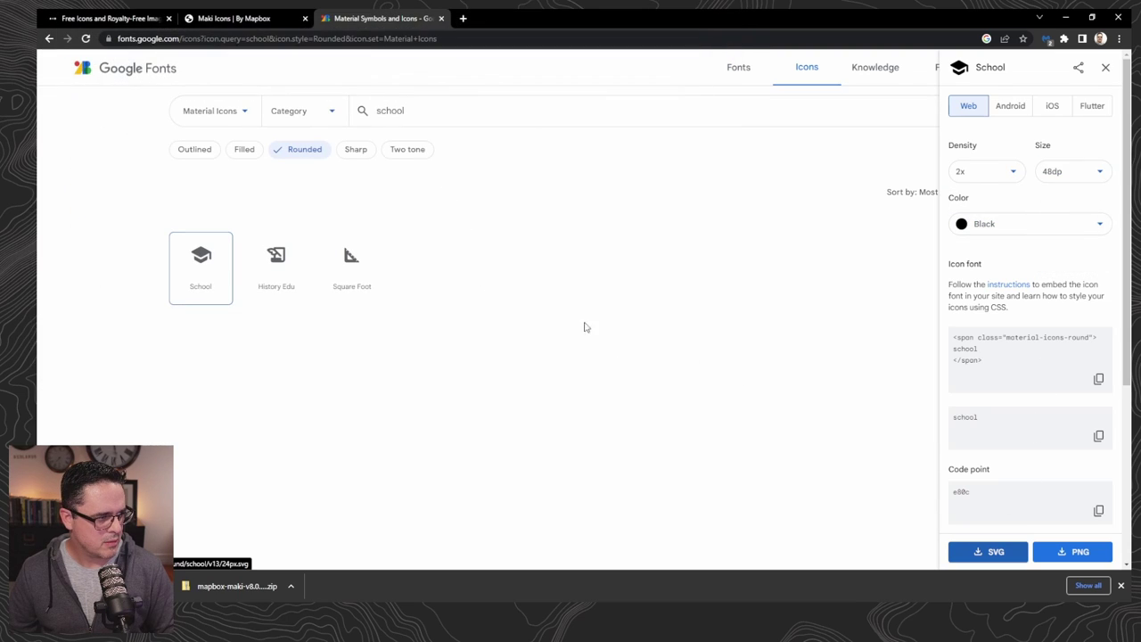
Download the Museum icon as a 48dp, 2x SVG
{"action": "double_click", "coordinate": [390, 110]}
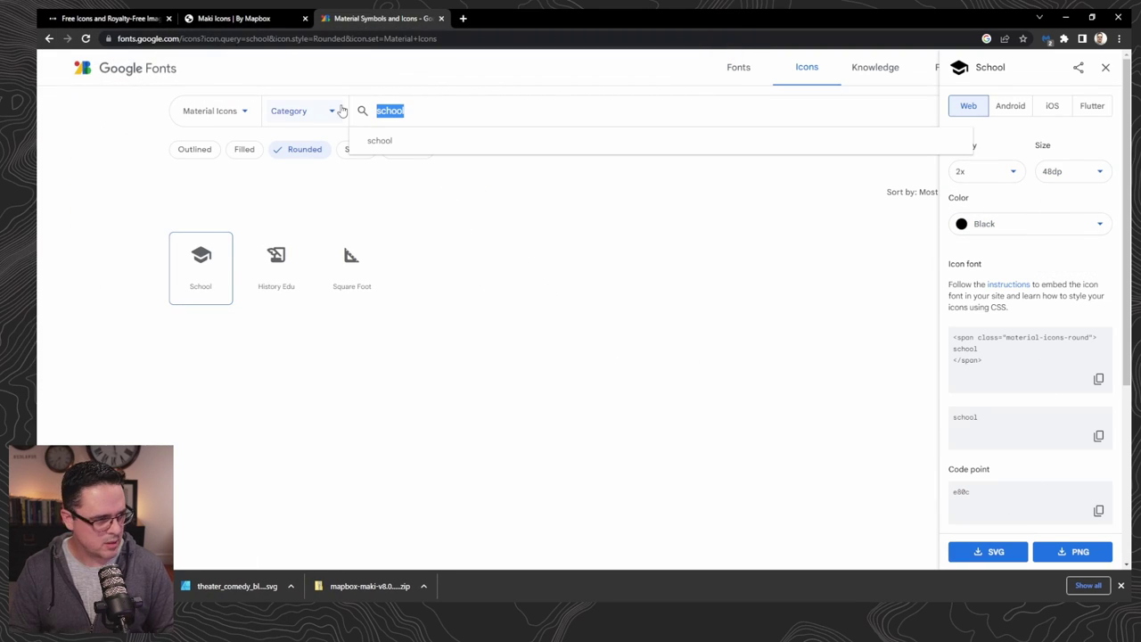
{"action": "type", "text": "museum"}
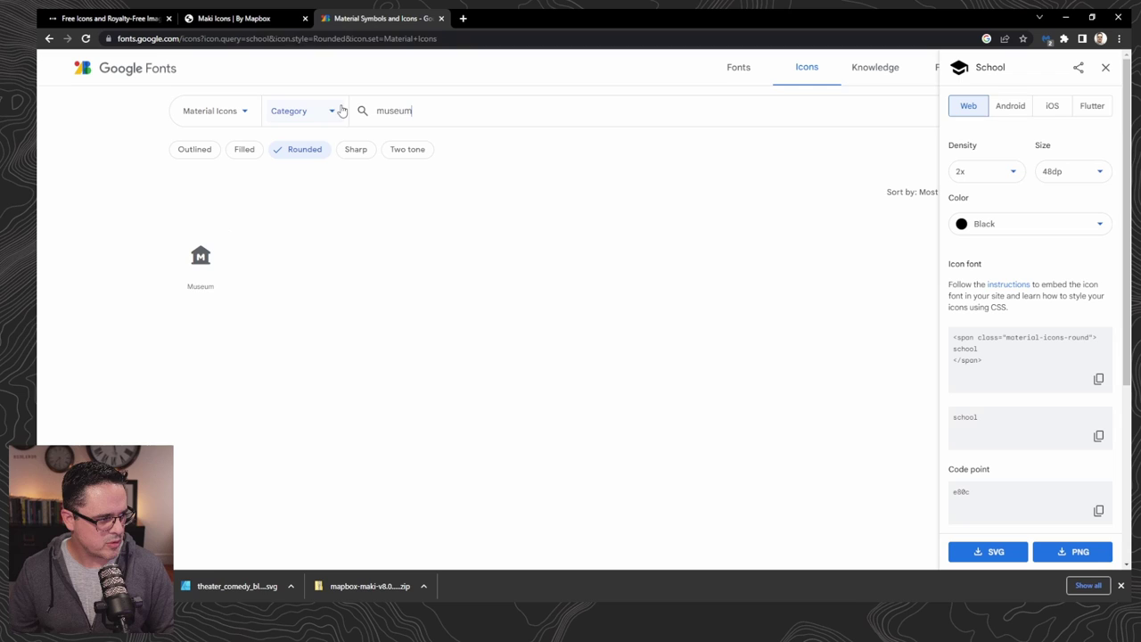
{"action": "left_click", "coordinate": [209, 265]}
{"action": "left_click", "coordinate": [985, 171]}
{"action": "left_click", "coordinate": [972, 222]}
{"action": "left_click", "coordinate": [1096, 169]}
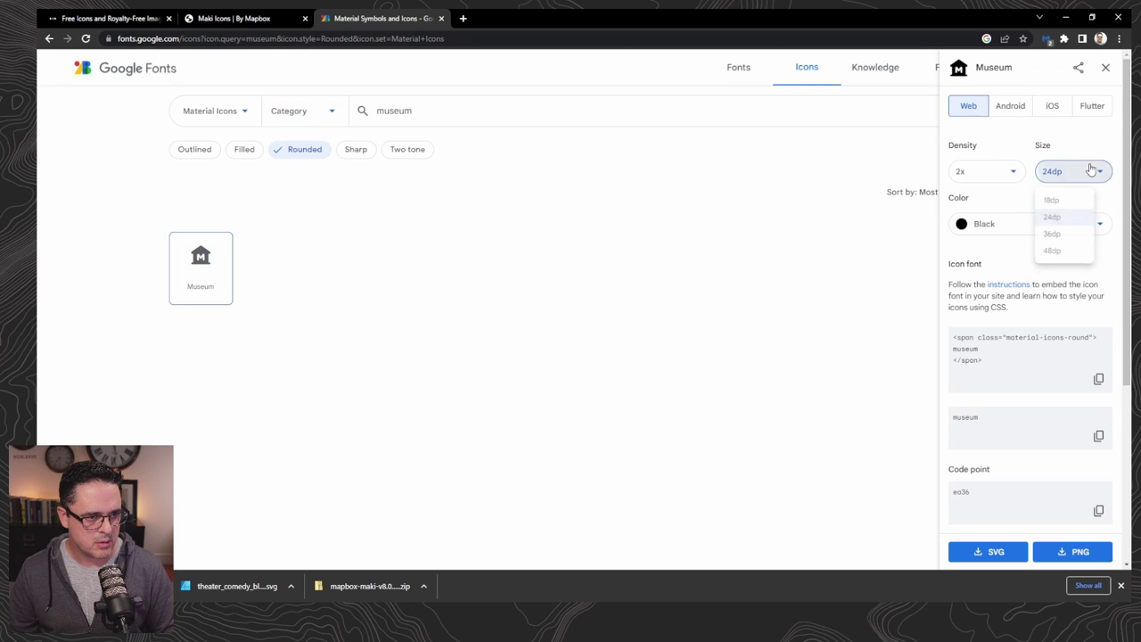
{"action": "left_click", "coordinate": [1055, 257]}
{"action": "left_click", "coordinate": [979, 553]}
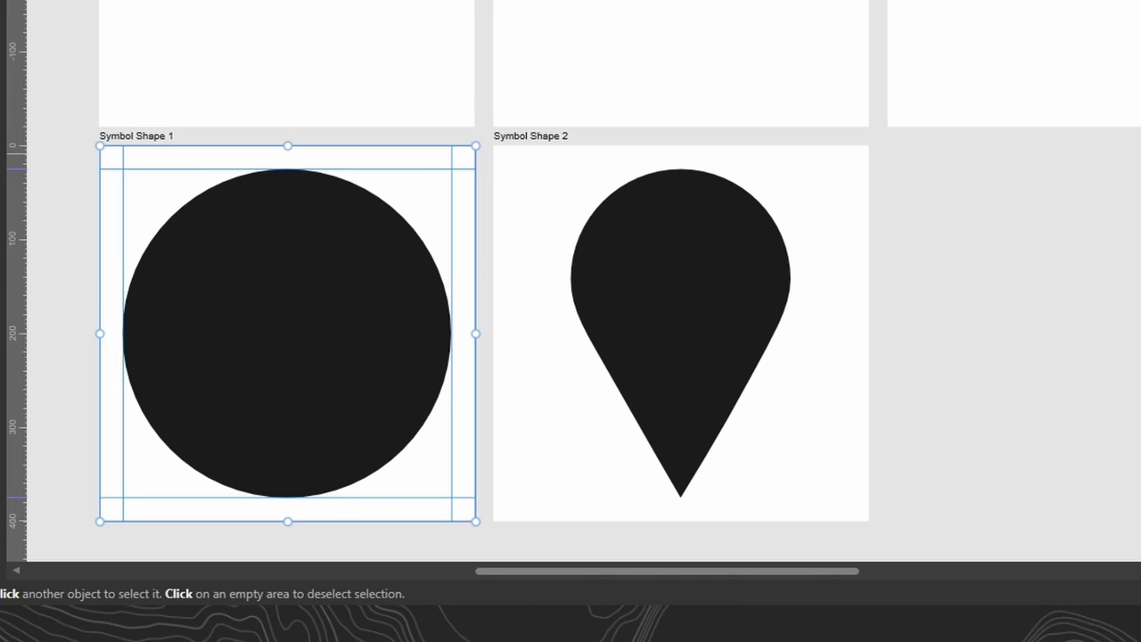
{"action": "left_click", "coordinate": [530, 135]}
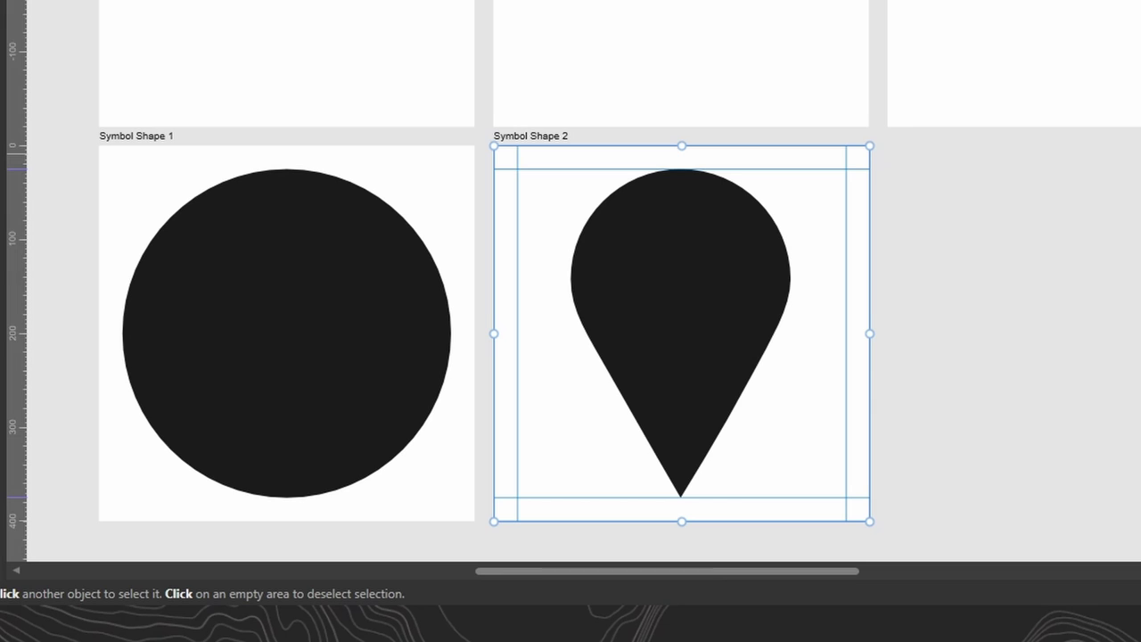
{"action": "left_click", "coordinate": [287, 332]}
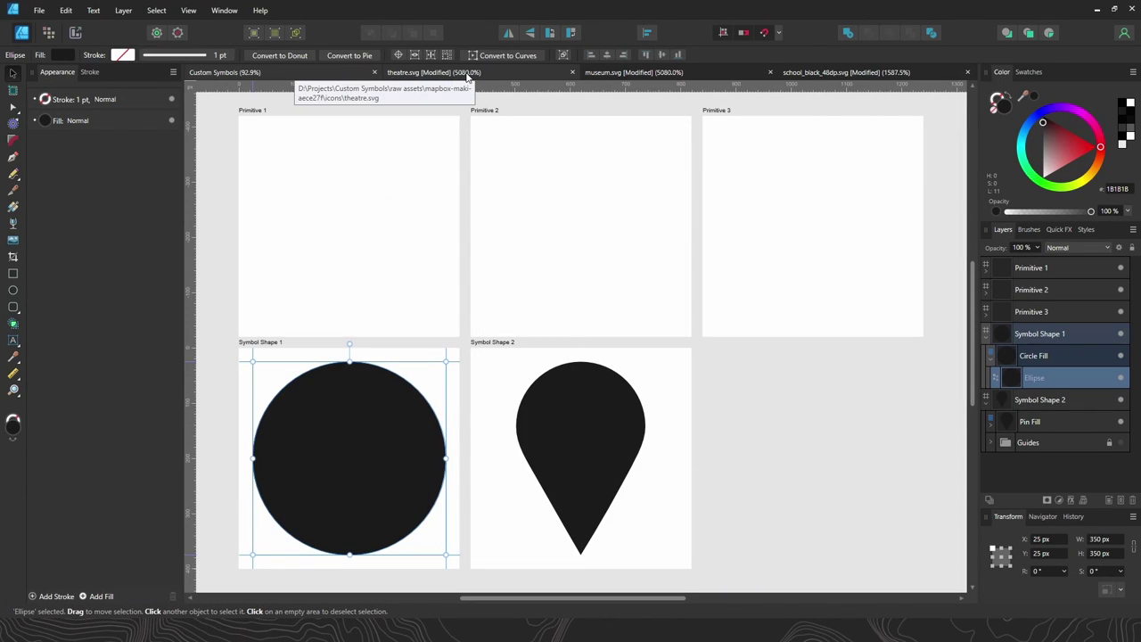
Compare the 15 px theatre.svg and museum.svg icons with the 48 px school_black_48dp.svg cap
{"action": "left_click", "coordinate": [467, 79]}
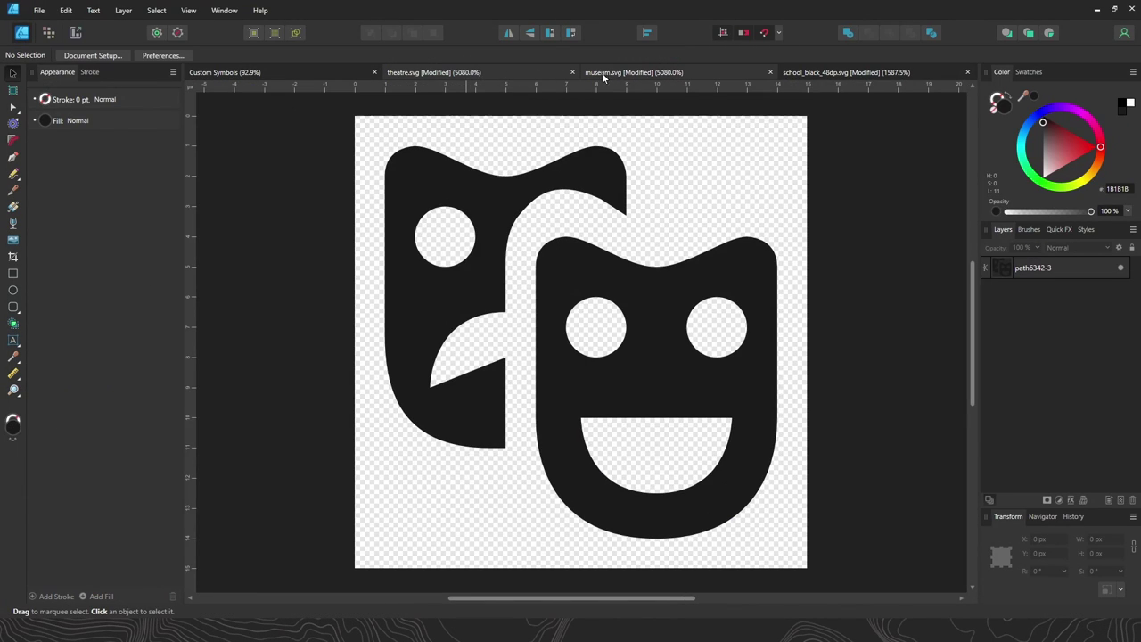
{"action": "left_click", "coordinate": [632, 76]}
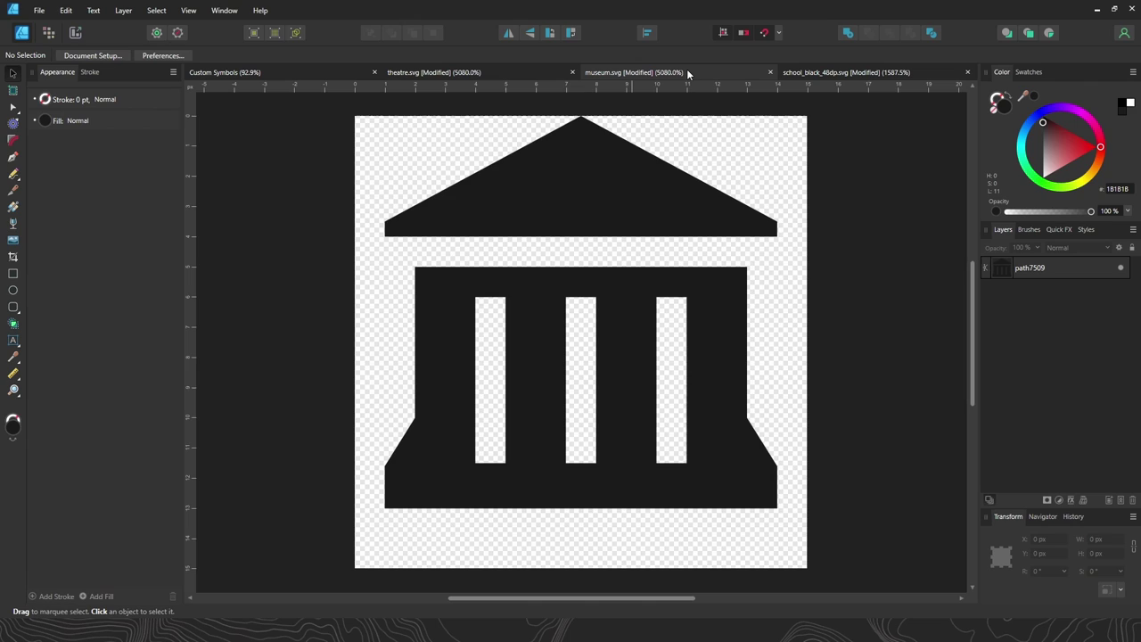
{"action": "left_click", "coordinate": [818, 75]}
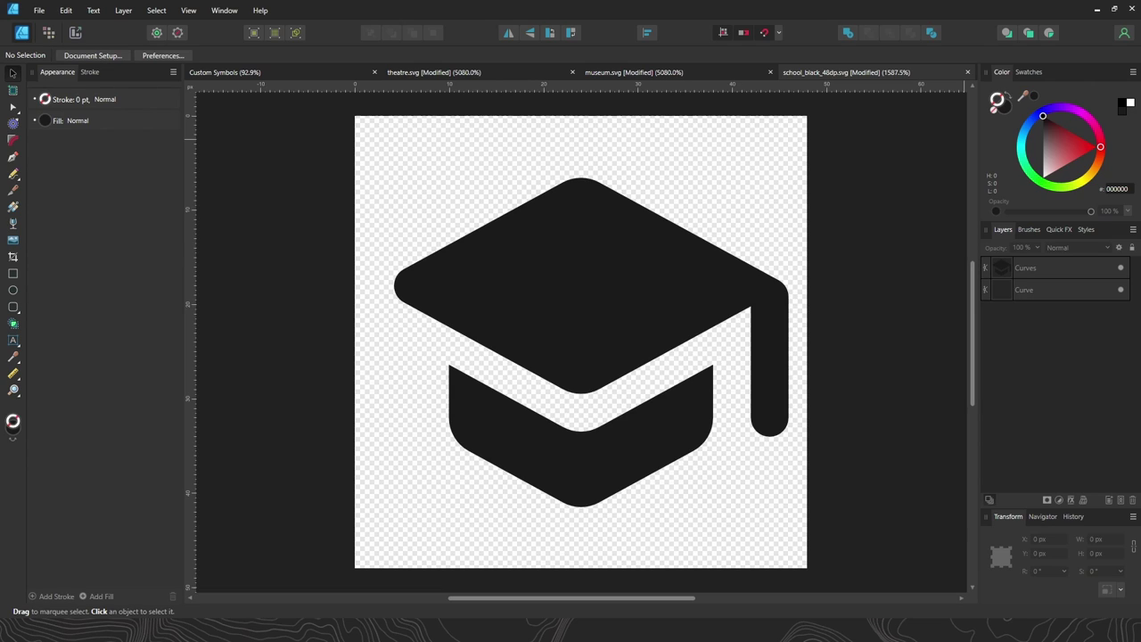
{"action": "left_click", "coordinate": [447, 74]}
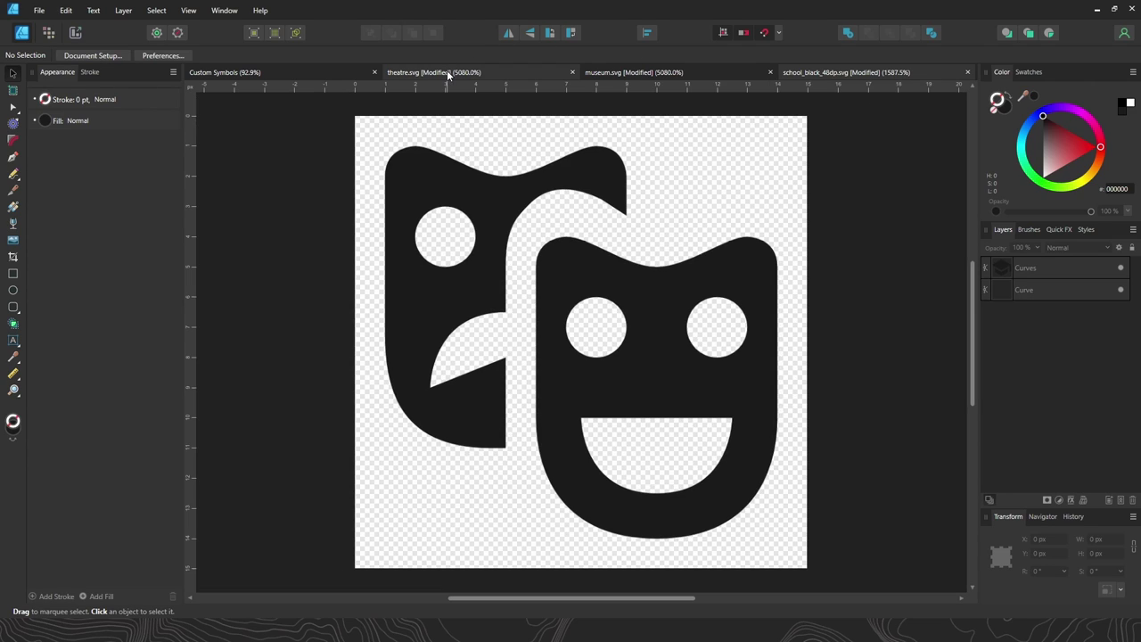
{"action": "left_click", "coordinate": [654, 76]}
{"action": "left_click", "coordinate": [809, 76]}
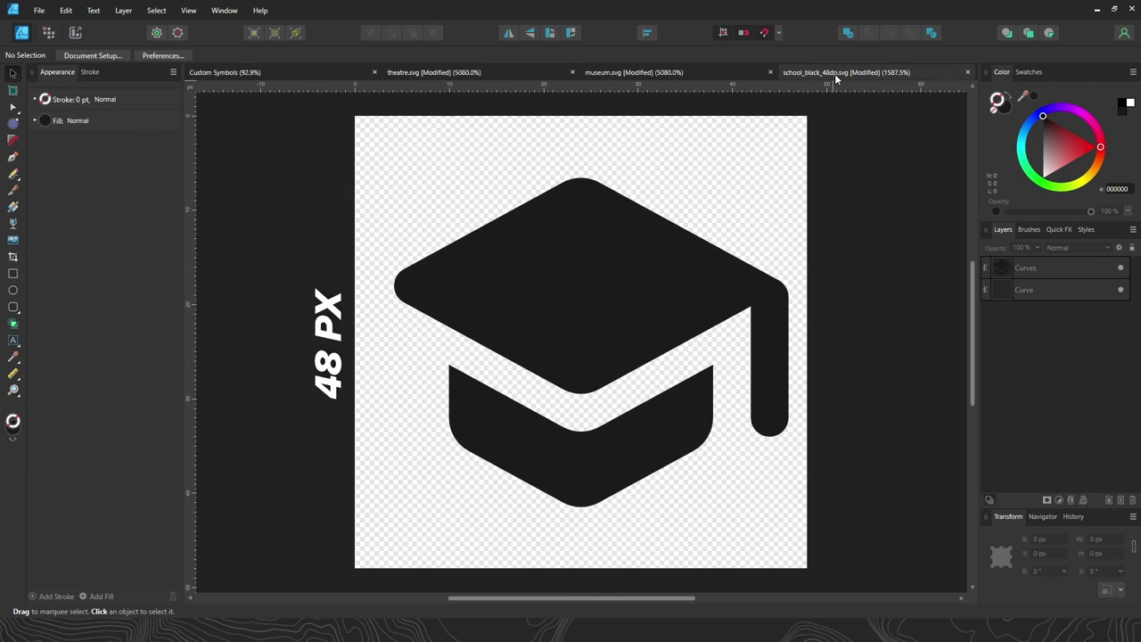
{"action": "left_click", "coordinate": [477, 73]}
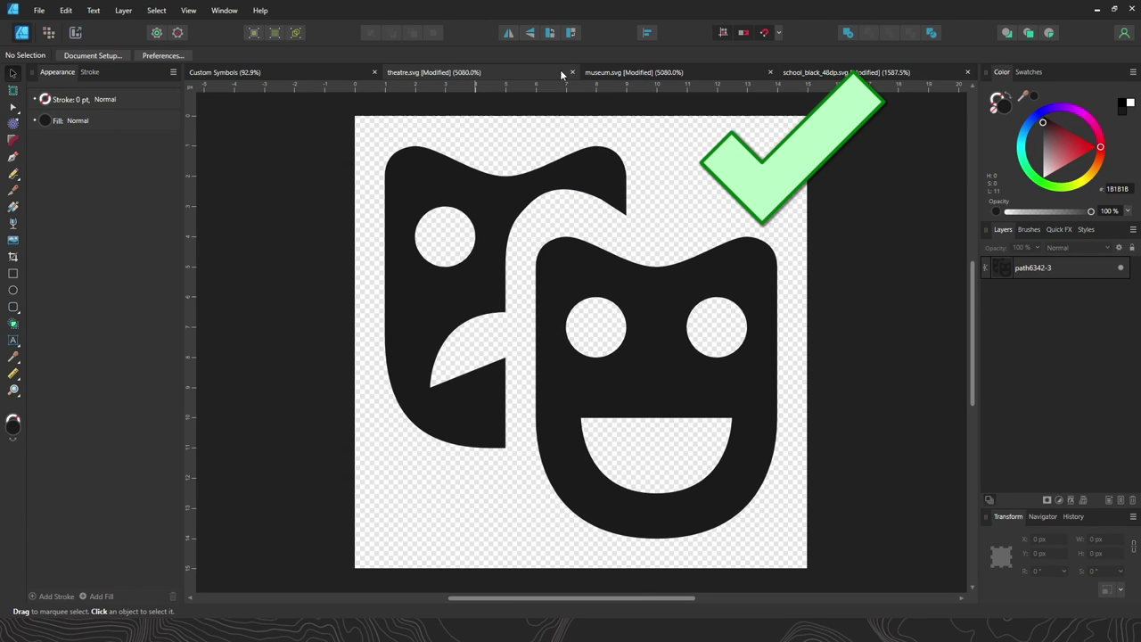
{"action": "left_click", "coordinate": [631, 73]}
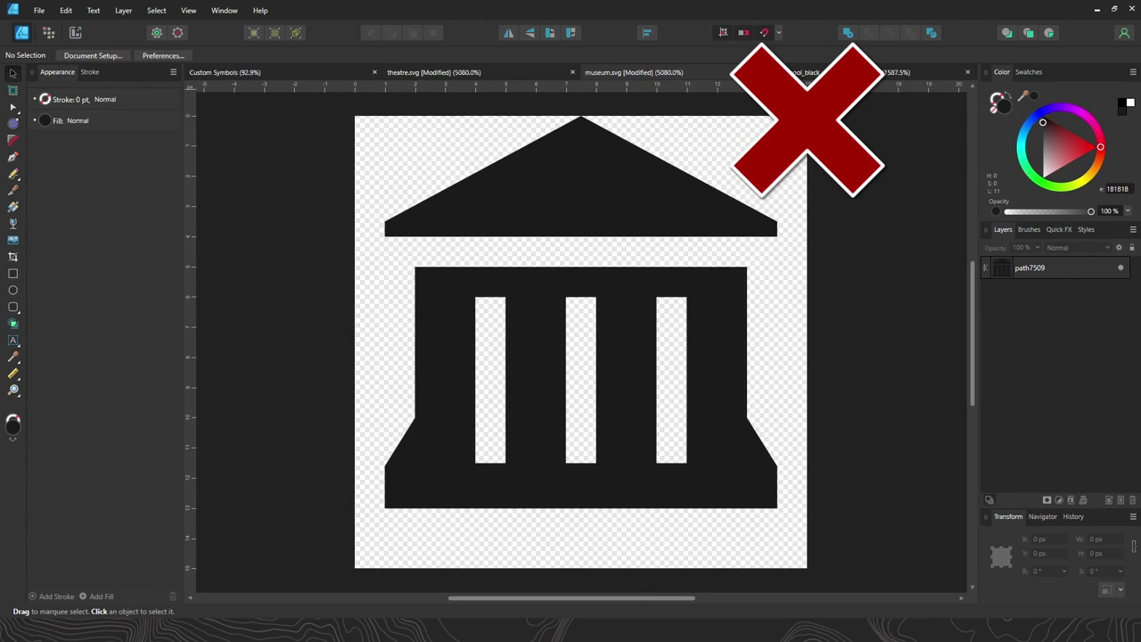
{"action": "left_click", "coordinate": [833, 73]}
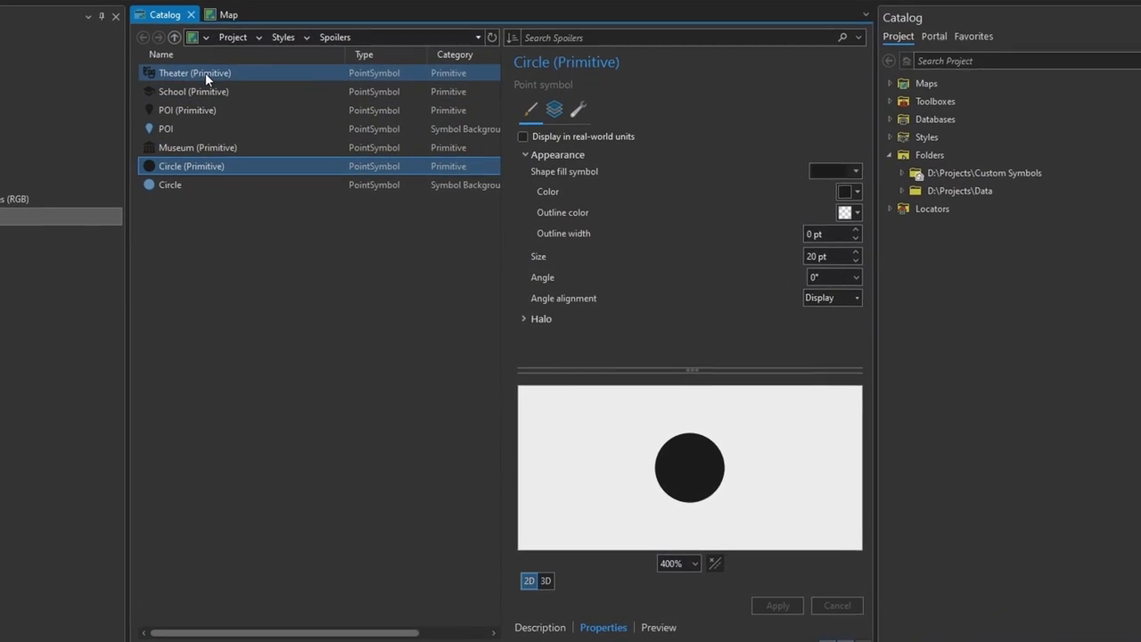
Check that the Theater, School and Museum (Primitive) symbols are each 20 pt
{"action": "left_click", "coordinate": [236, 103]}
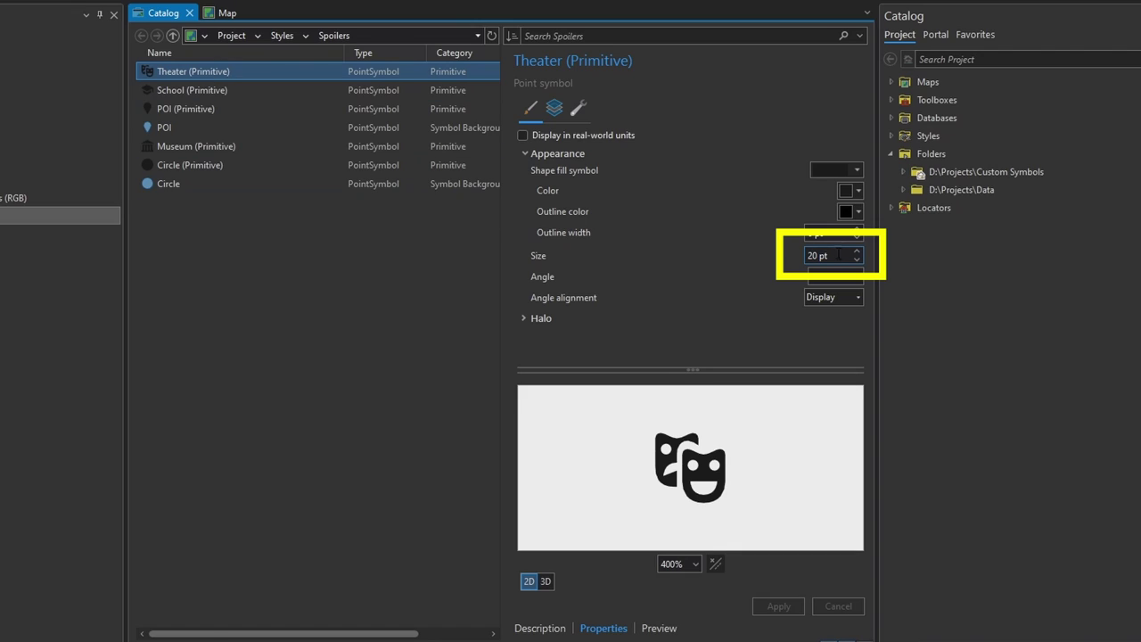
{"action": "left_click_drag", "start_coordinate": [838, 255], "coordinate": [803, 259]}
{"action": "left_click", "coordinate": [234, 90]}
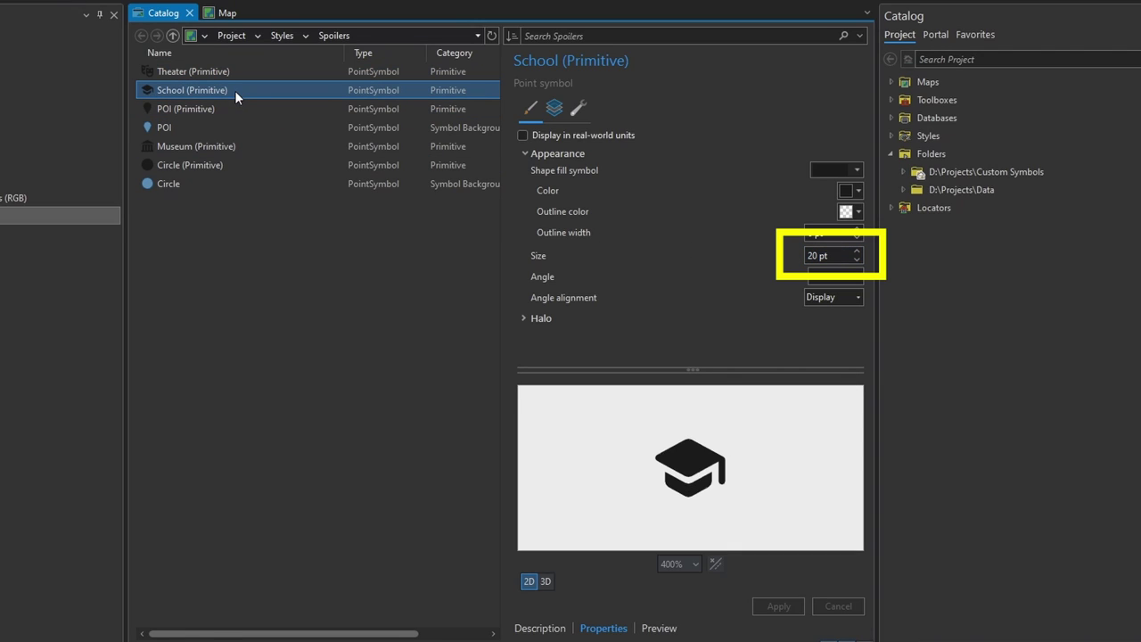
{"action": "left_click", "coordinate": [228, 147]}
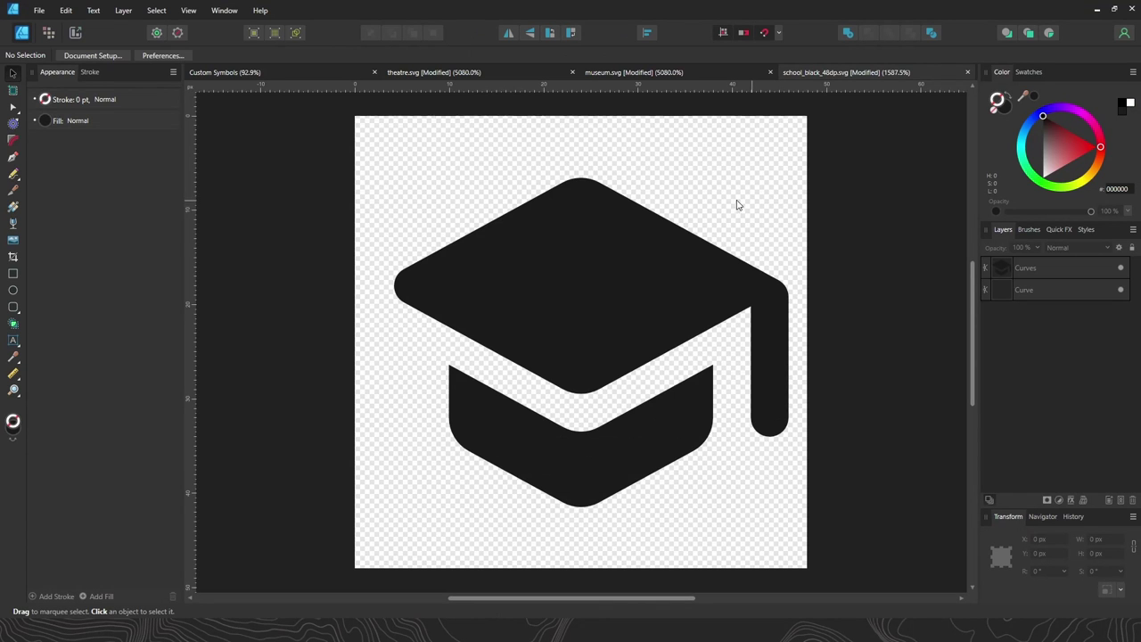
Paste the theatre masks path into Primitive 1's Theater group and clear its layer name
{"action": "left_click", "coordinate": [433, 74]}
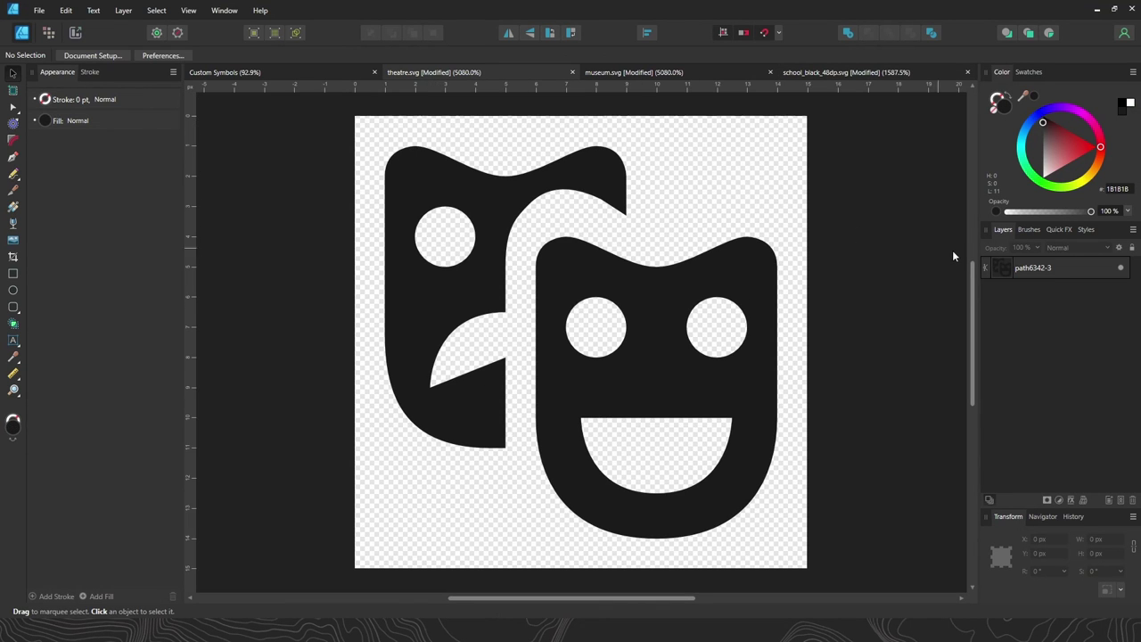
{"action": "key", "text": "ctrl+a"}
{"action": "key", "text": "ctrl+c"}
{"action": "left_click", "coordinate": [300, 73]}
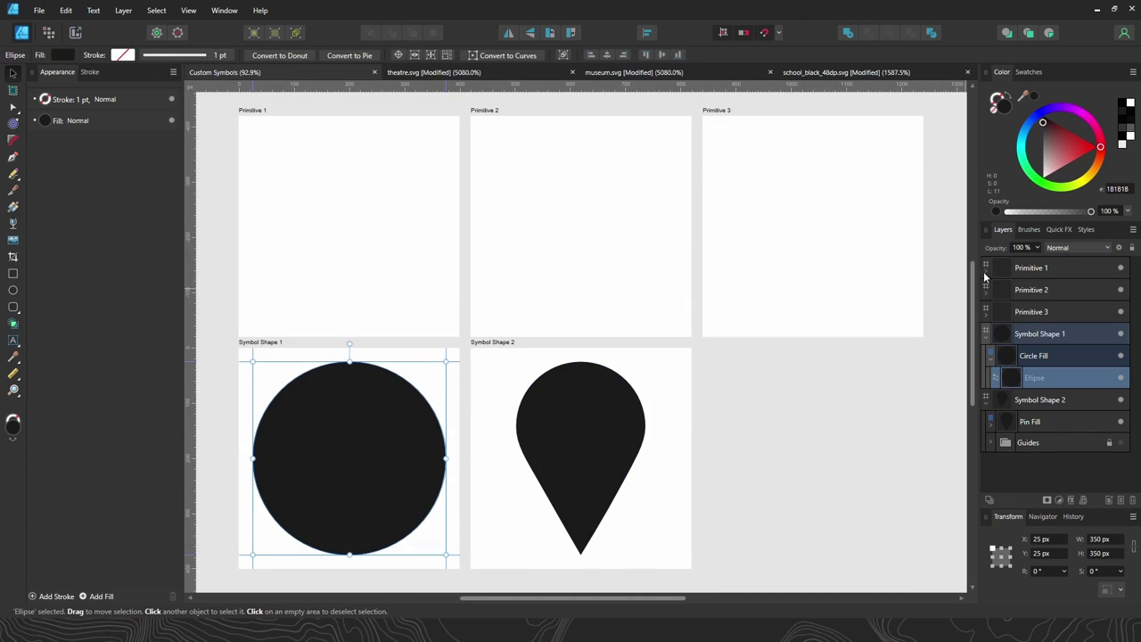
{"action": "left_click", "coordinate": [985, 277]}
{"action": "left_click", "coordinate": [1034, 267]}
{"action": "key", "text": "ctrl+v"}
{"action": "double_click", "coordinate": [1053, 311]}
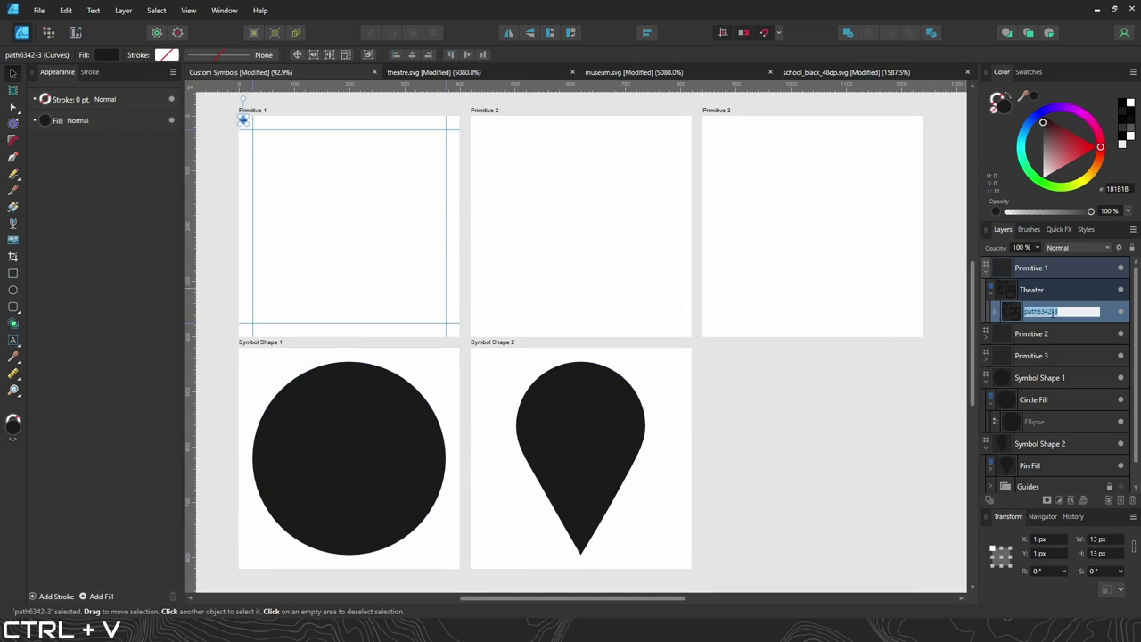
{"action": "key", "text": "BackSpace"}
{"action": "key", "text": "Return"}
Set the masks to 350 px wide and centre them on the artboard
{"action": "left_click", "coordinate": [1110, 539]}
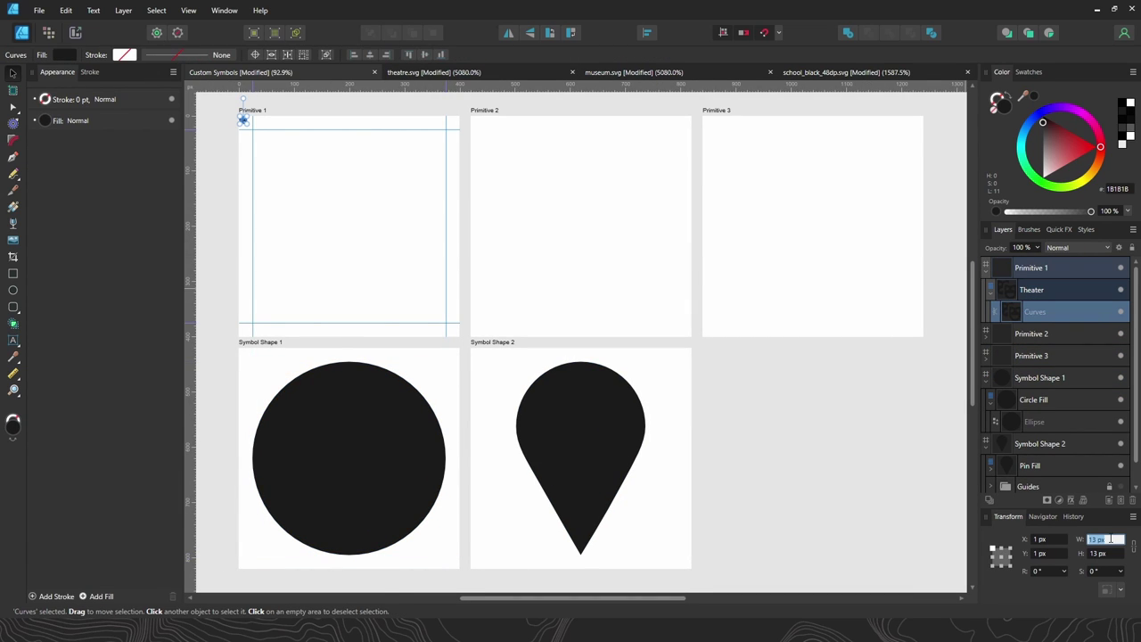
{"action": "type", "text": "350"}
{"action": "key", "text": "Return"}
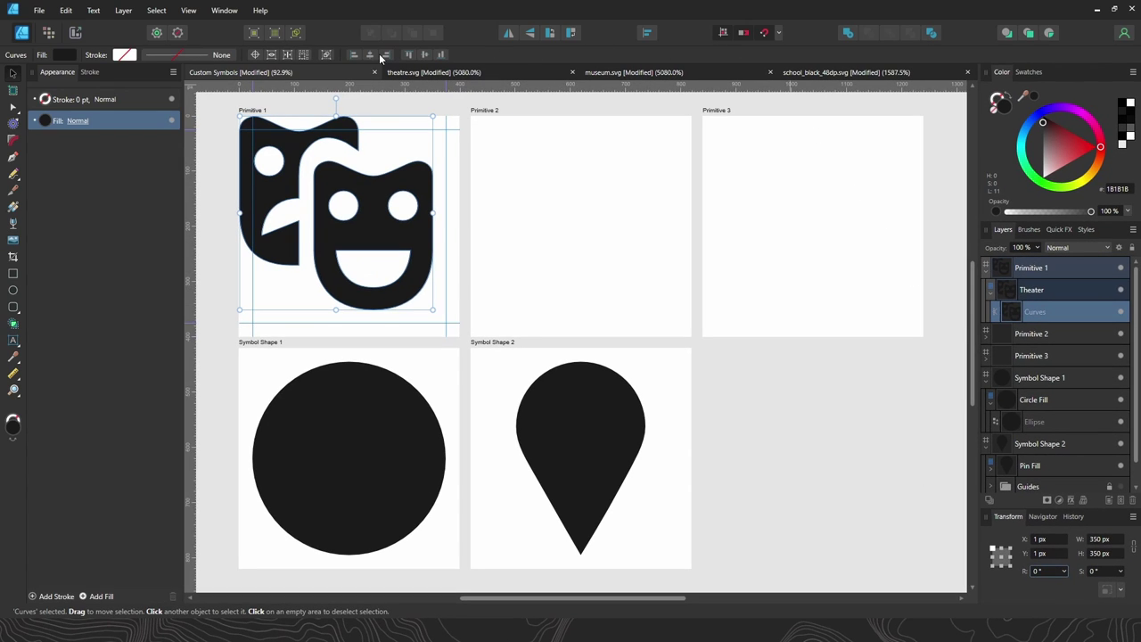
{"action": "left_click", "coordinate": [369, 54]}
{"action": "left_click", "coordinate": [424, 54]}
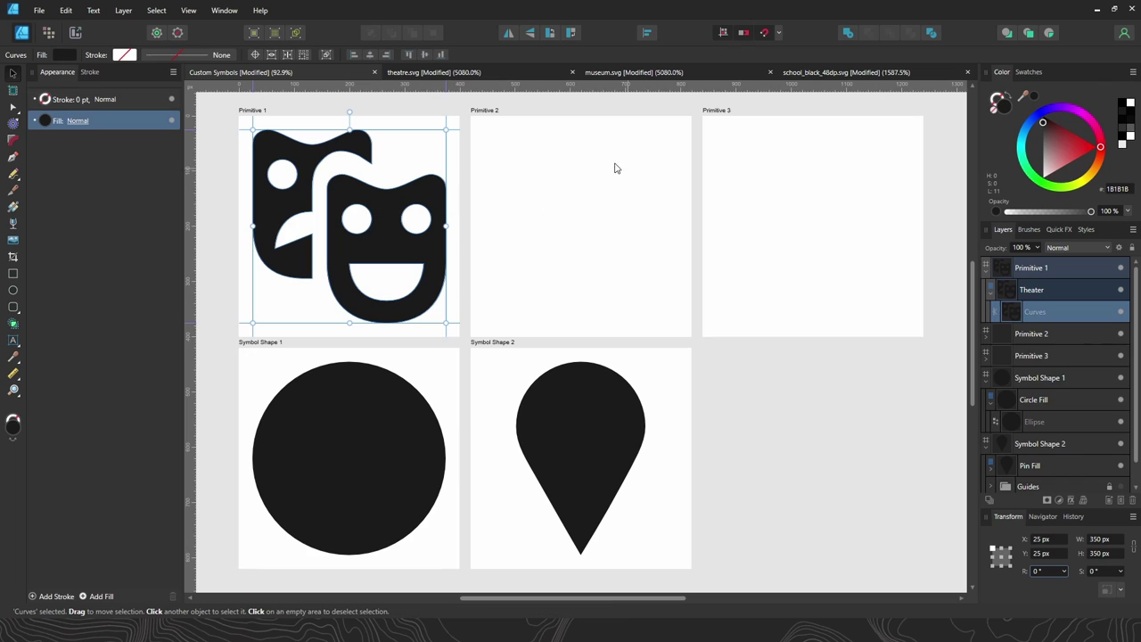
Paste the museum path into Primitive 2 and size it 350 × 350 px
{"action": "left_click", "coordinate": [619, 75]}
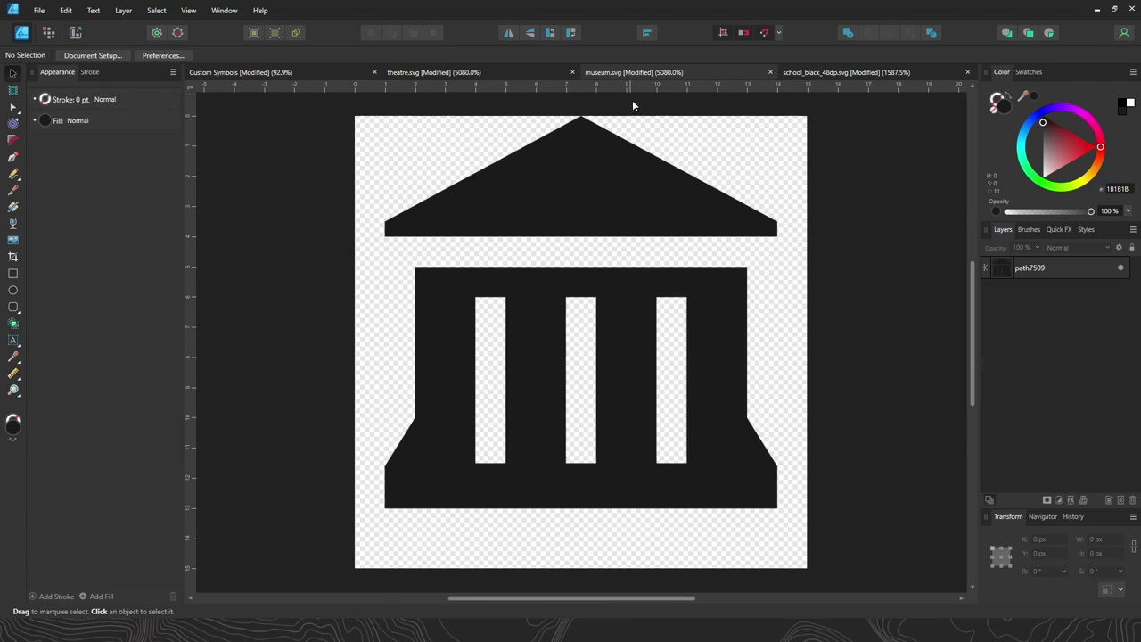
{"action": "left_click", "coordinate": [1040, 271]}
{"action": "key", "text": "ctrl+c"}
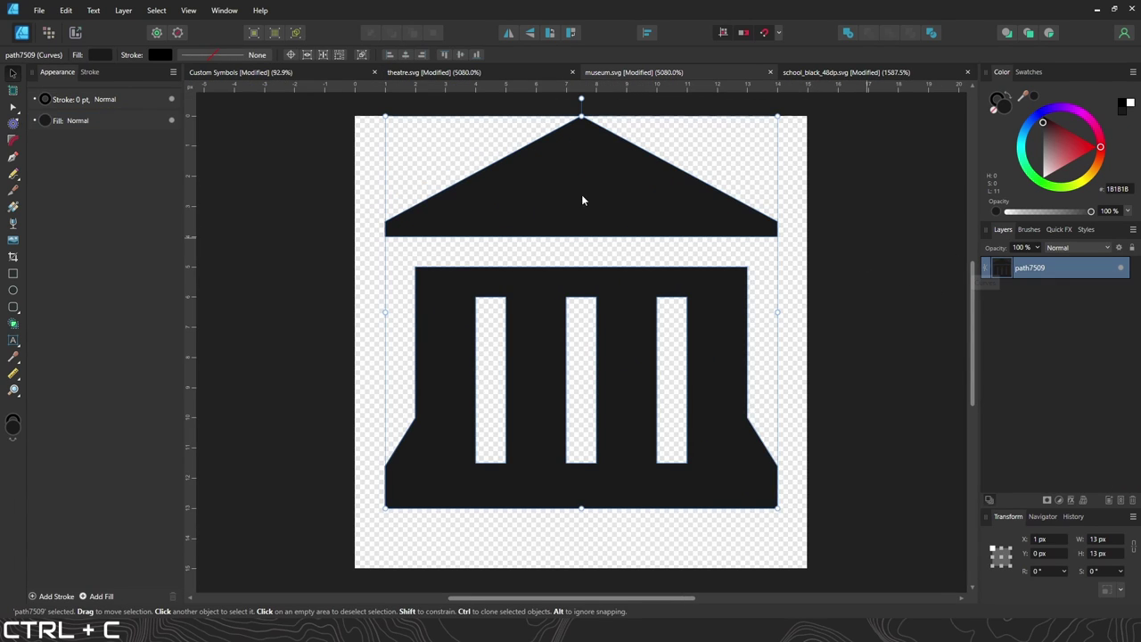
{"action": "left_click", "coordinate": [283, 73]}
{"action": "left_click", "coordinate": [1005, 337]}
{"action": "key", "text": "ctrl+v"}
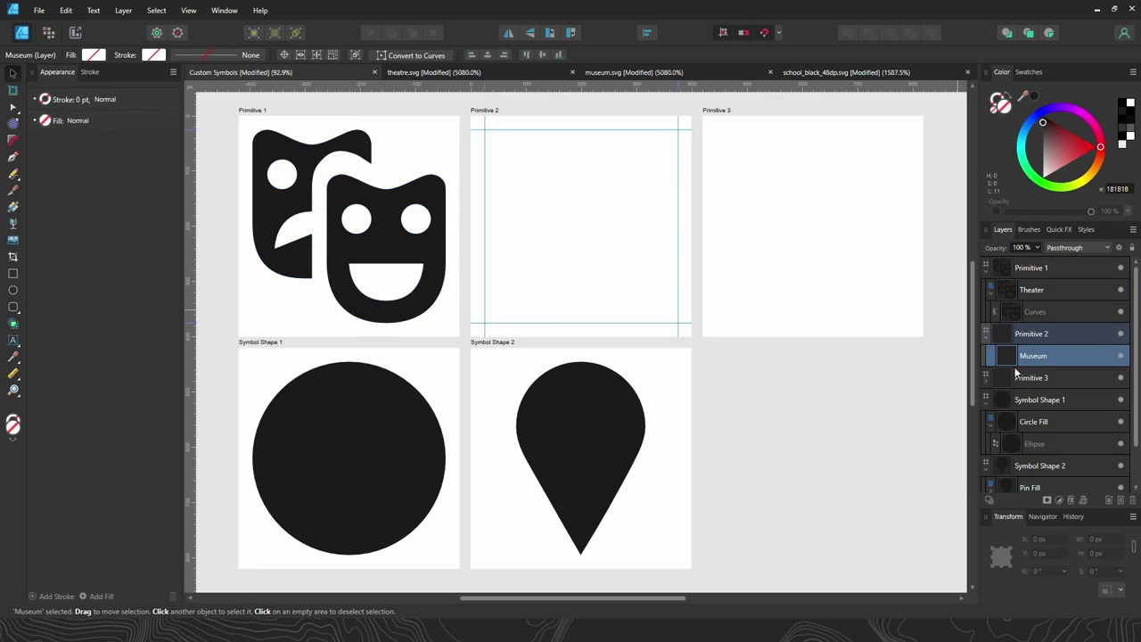
{"action": "key", "text": "ctrl+v"}
{"action": "left_click", "coordinate": [1110, 540]}
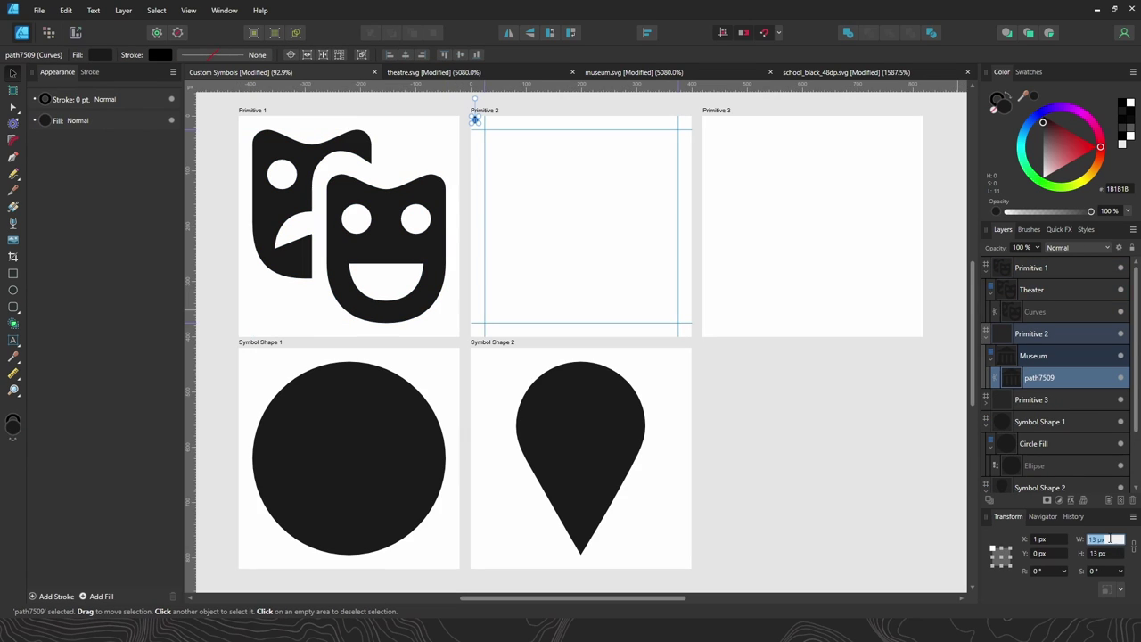
{"action": "type", "text": "350"}
{"action": "key", "text": "Tab"}
{"action": "type", "text": "350"}
{"action": "key", "text": "Tab"}
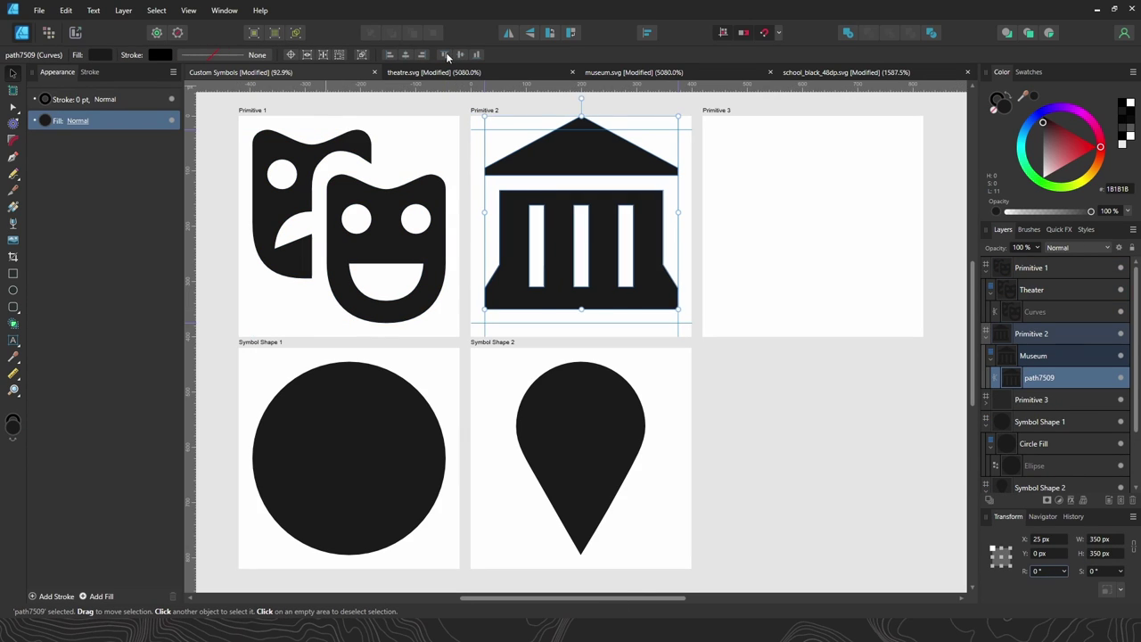
Paste the graduation cap into Primitive 3, set it 350 px wide and centre it
{"action": "left_click", "coordinate": [843, 72]}
{"action": "key", "text": "ctrl+c"}
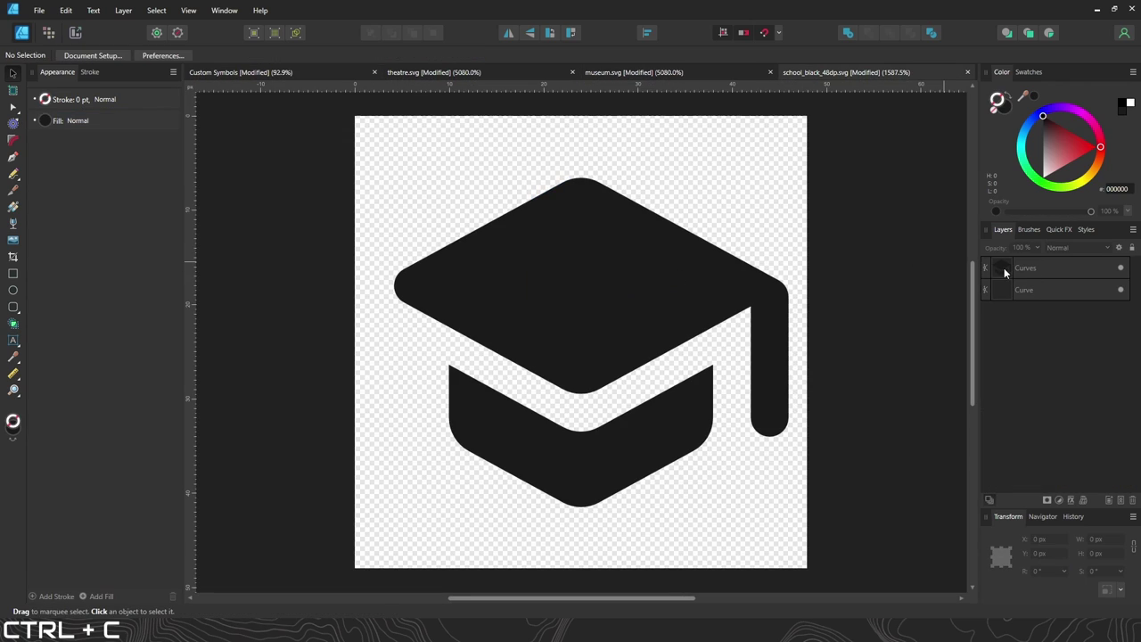
{"action": "left_click", "coordinate": [1004, 267]}
{"action": "key", "text": "ctrl+Tab"}
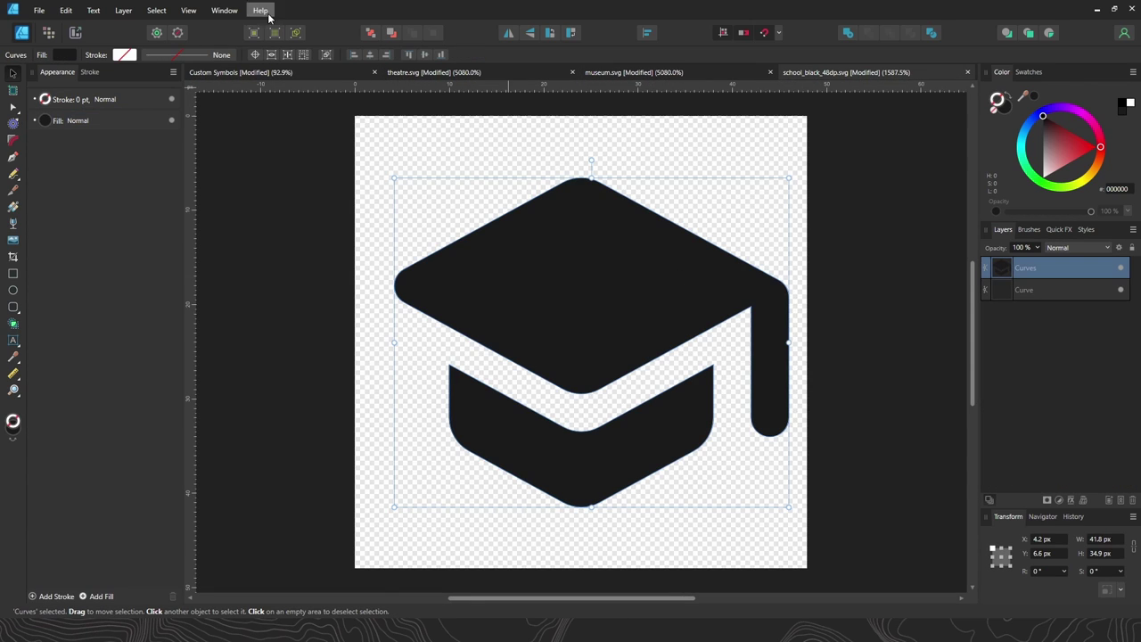
{"action": "key", "text": "ctrl+v"}
{"action": "left_click", "coordinate": [1110, 540]}
{"action": "type", "text": "350"}
{"action": "key", "text": "Tab"}
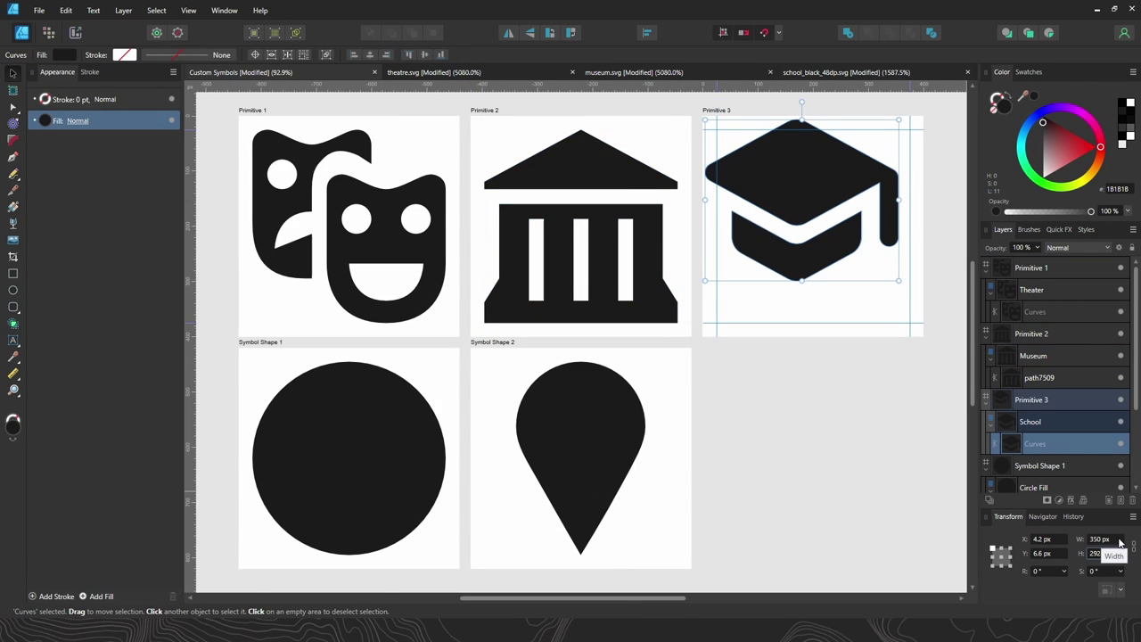
{"action": "left_click", "coordinate": [423, 57]}
{"action": "left_click", "coordinate": [423, 56]}
{"action": "left_click", "coordinate": [706, 376]}
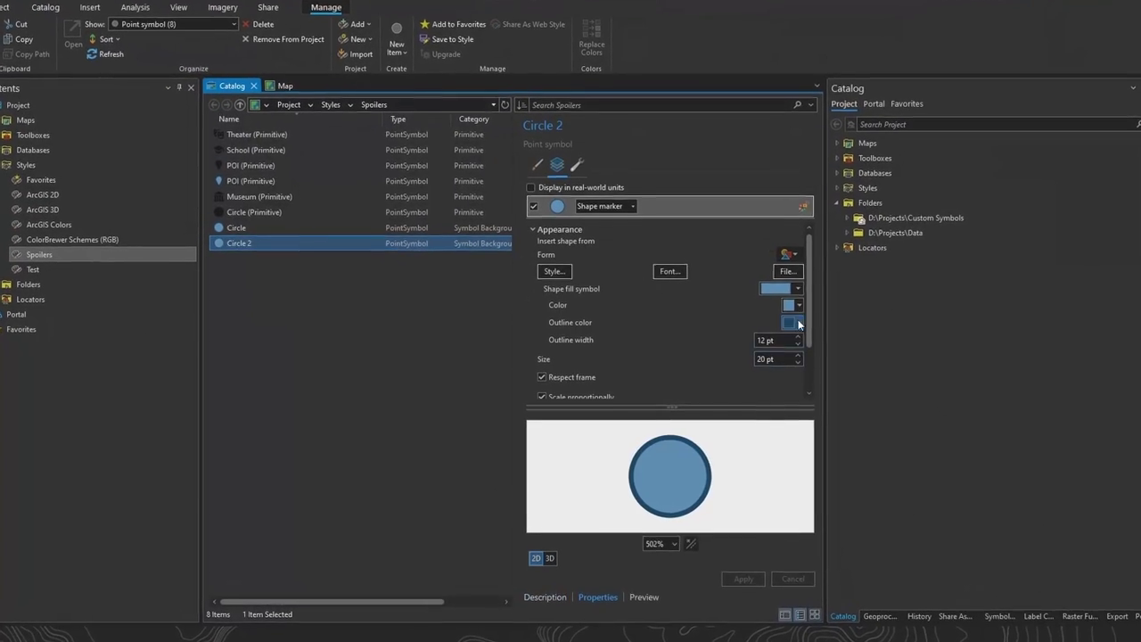
Give Circle 2 a lighter outline and the theatre masks a white halo outline
{"action": "left_click", "coordinate": [821, 310]}
{"action": "left_click", "coordinate": [757, 346]}
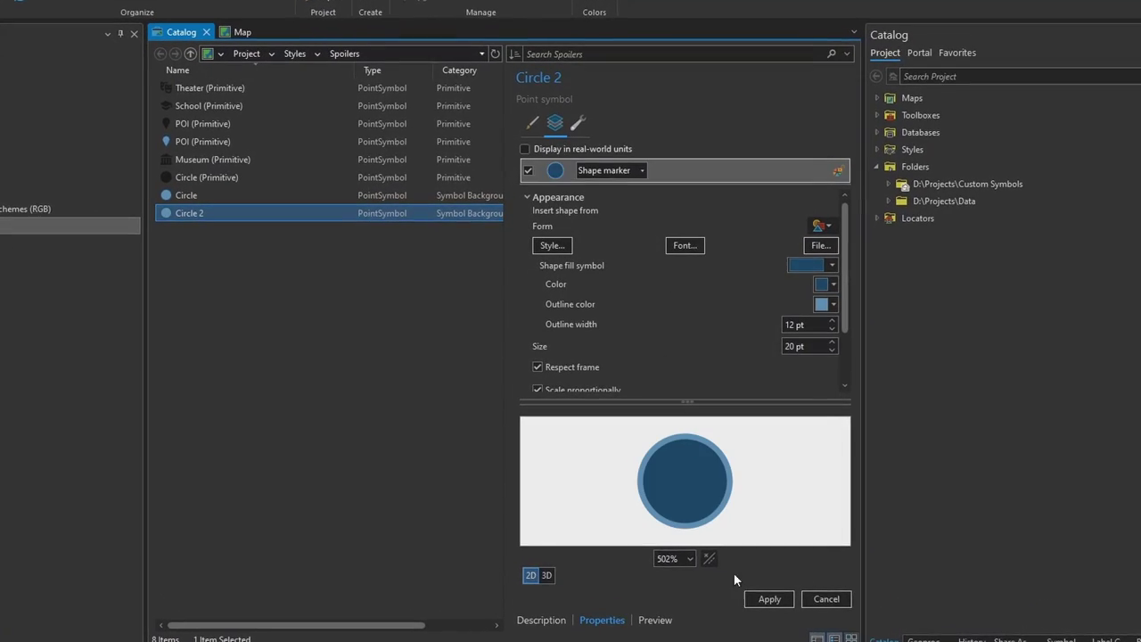
{"action": "left_click", "coordinate": [760, 592]}
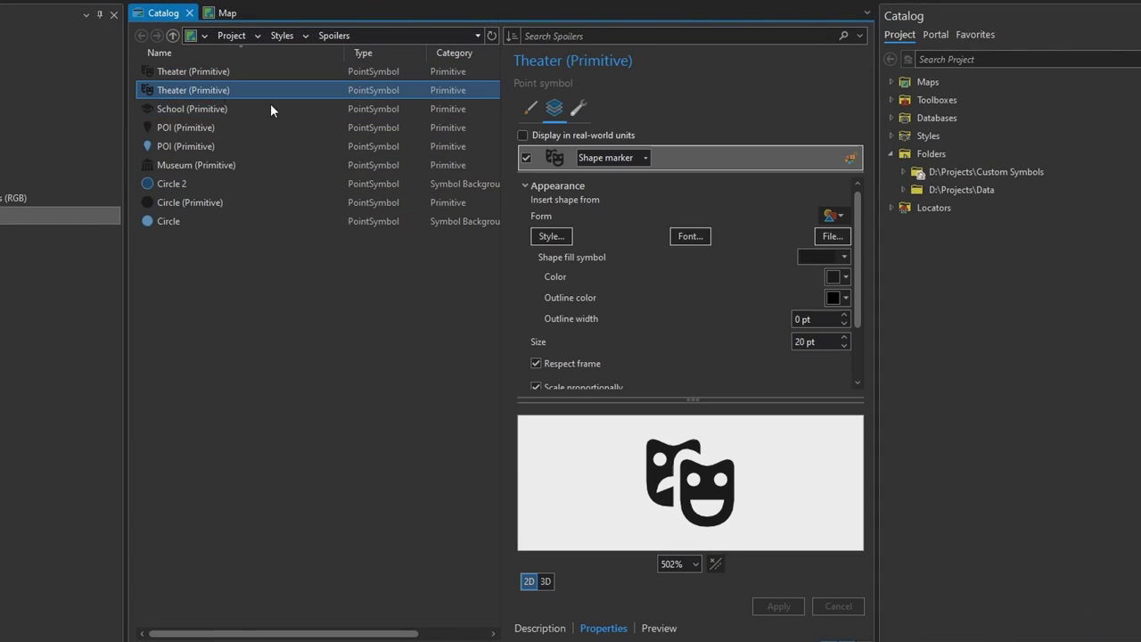
{"action": "left_click", "coordinate": [838, 297]}
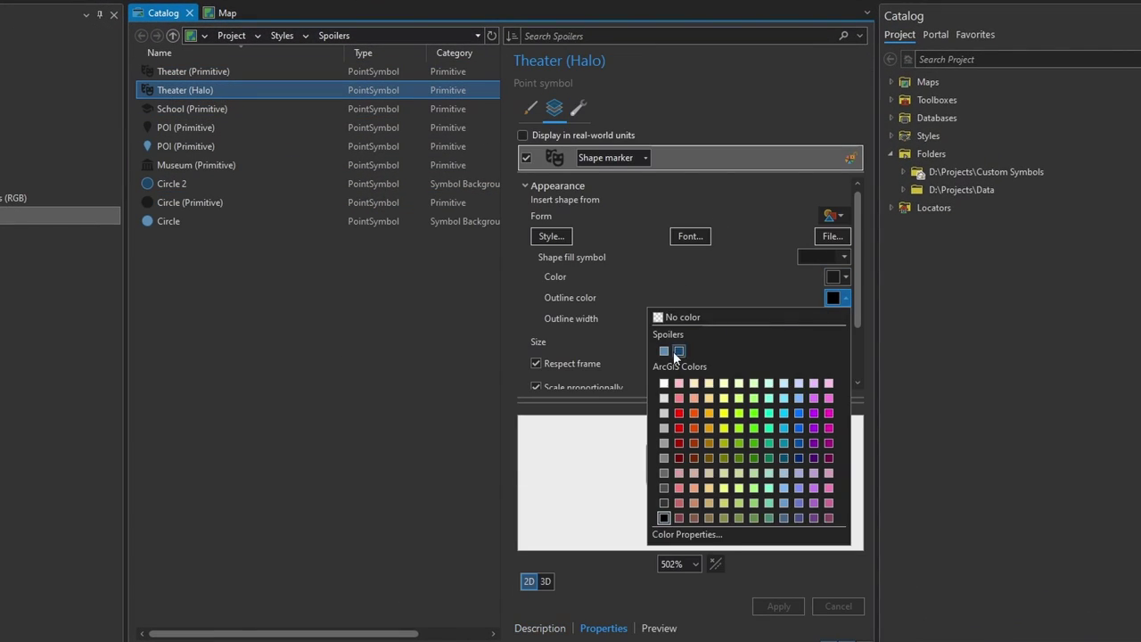
{"action": "left_click", "coordinate": [674, 351]}
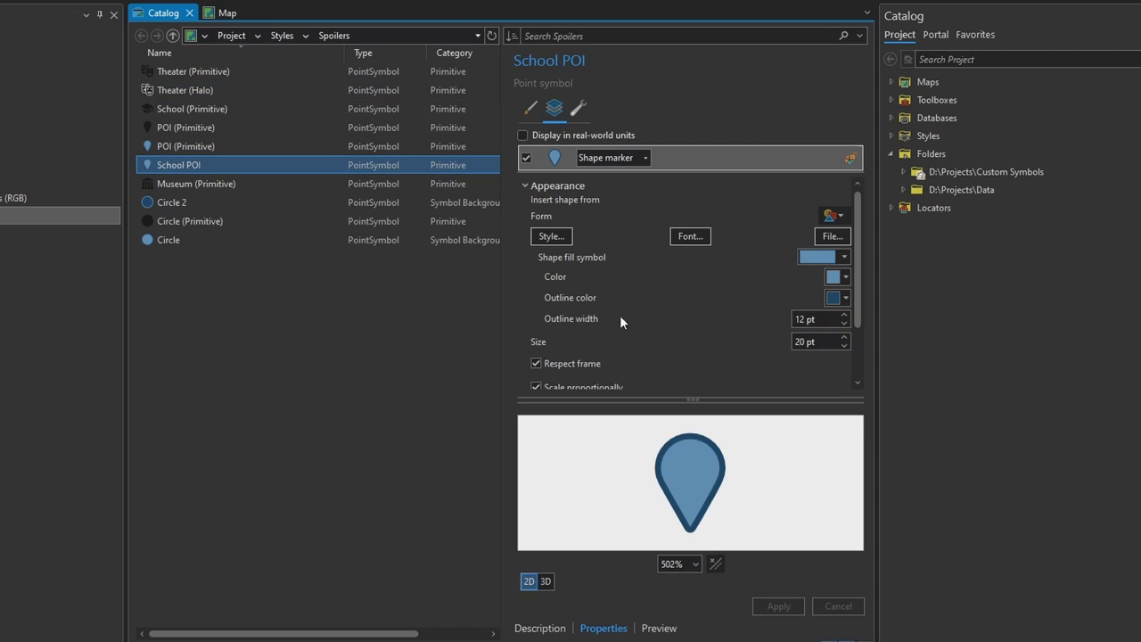
Add a School (Primitive) shape-marker layer to the School POI pin
{"action": "left_click", "coordinate": [579, 108]}
{"action": "left_click", "coordinate": [573, 202]}
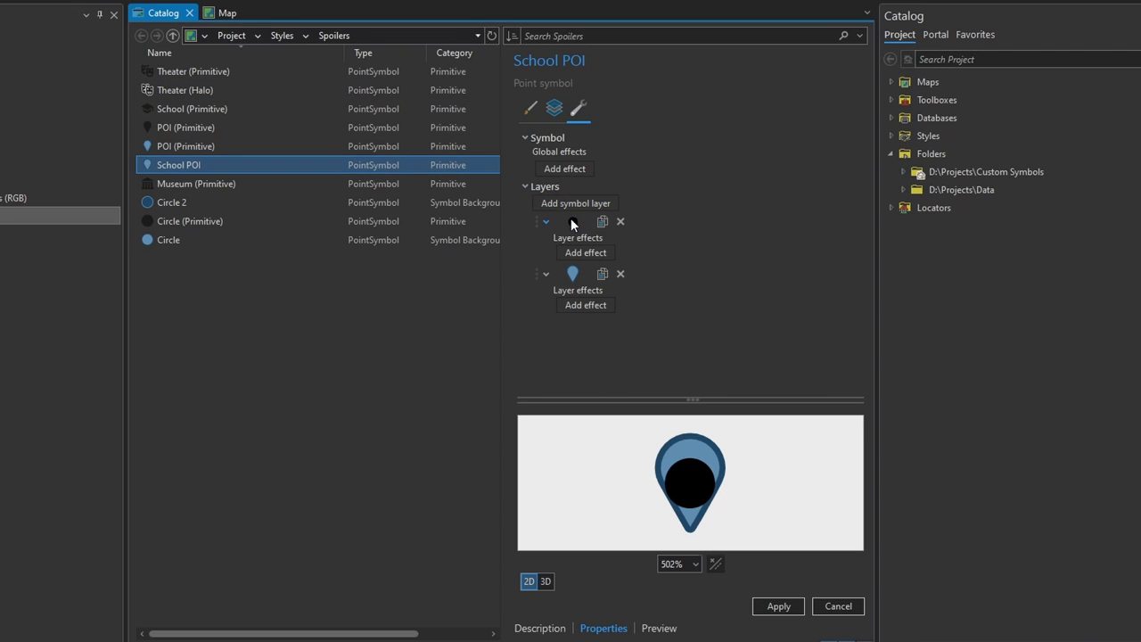
{"action": "left_click", "coordinate": [555, 107]}
{"action": "left_click", "coordinate": [543, 331]}
{"action": "left_click", "coordinate": [609, 351]}
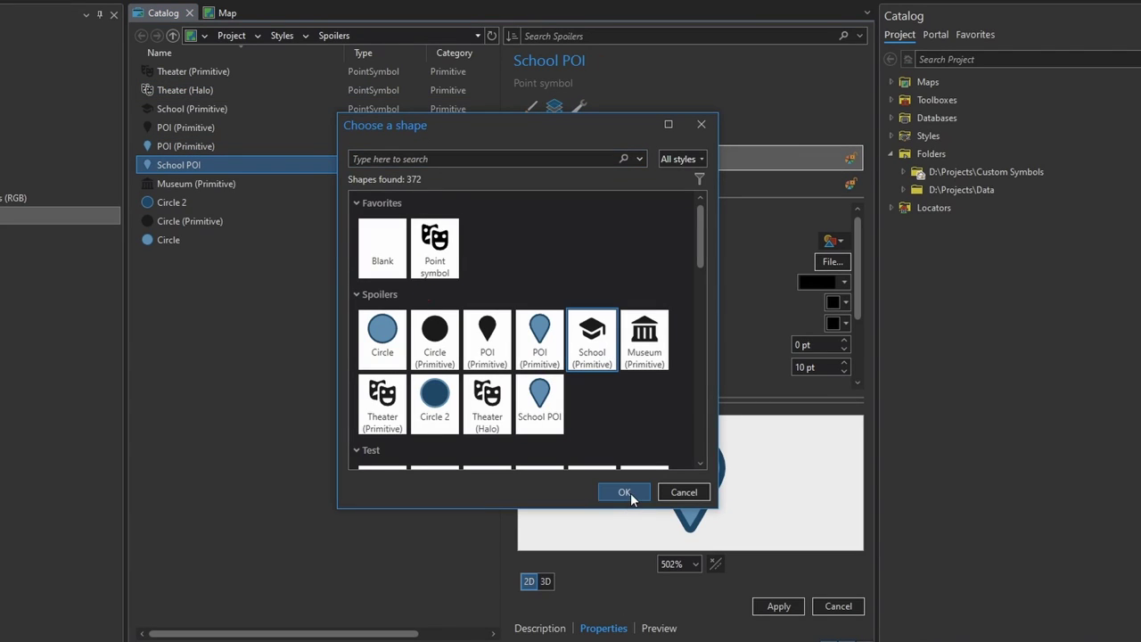
{"action": "left_click", "coordinate": [624, 492]}
Size the school cap to 8 pt, adjust its Y offset within the pin, and colour it dark blue
{"action": "left_click", "coordinate": [843, 325]}
{"action": "left_click", "coordinate": [663, 409]}
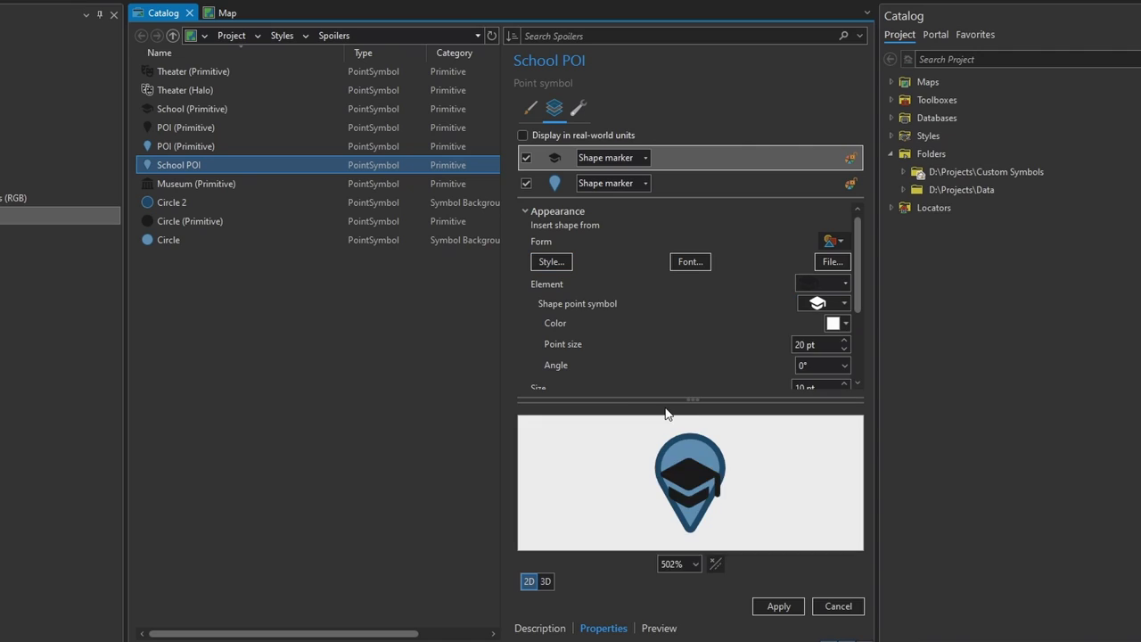
{"action": "scroll", "coordinate": [708, 329], "scroll_direction": "down", "scroll_amount": 1}
{"action": "left_click", "coordinate": [844, 356]}
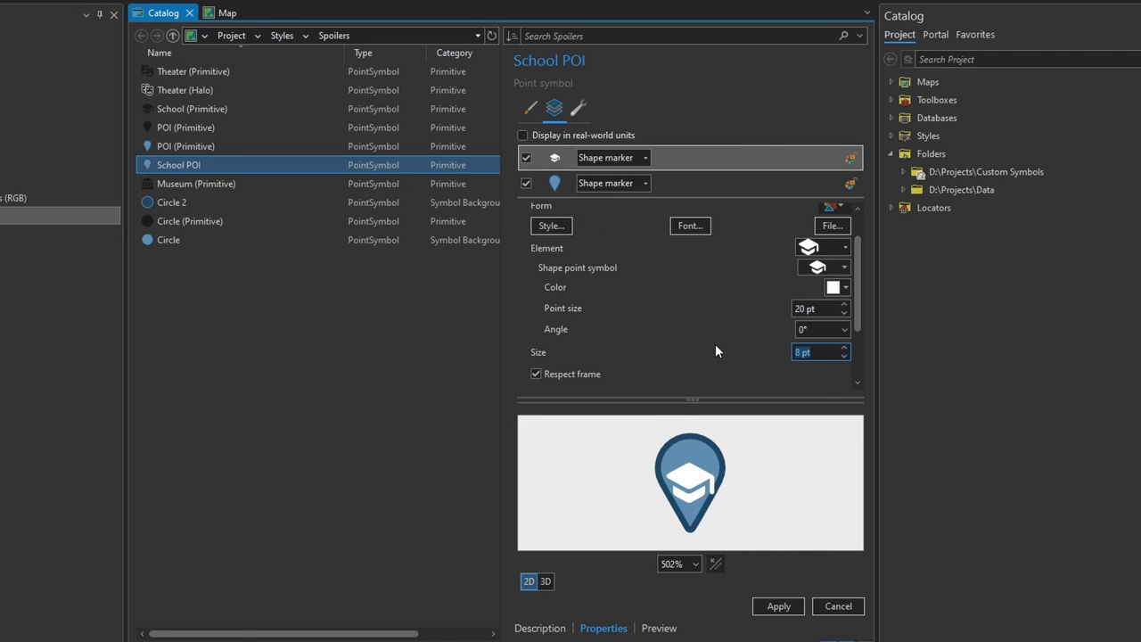
{"action": "scroll", "coordinate": [715, 343], "scroll_direction": "down", "scroll_amount": 2}
{"action": "left_click", "coordinate": [843, 336]}
{"action": "left_click_drag", "start_coordinate": [847, 339], "coordinate": [847, 339]}
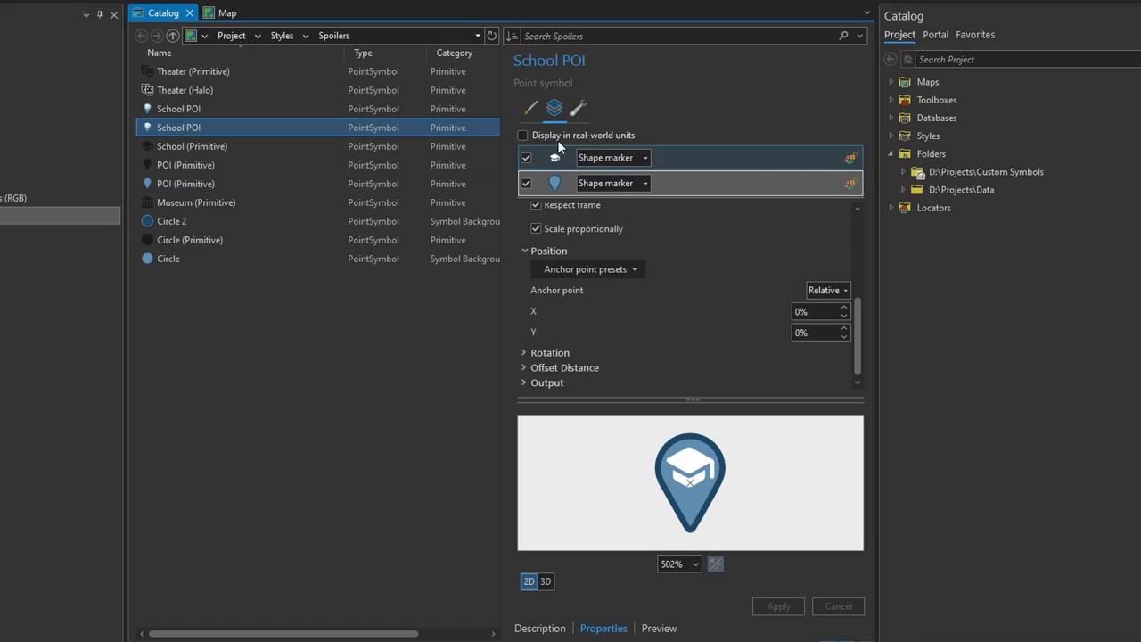
{"action": "left_click", "coordinate": [838, 312]}
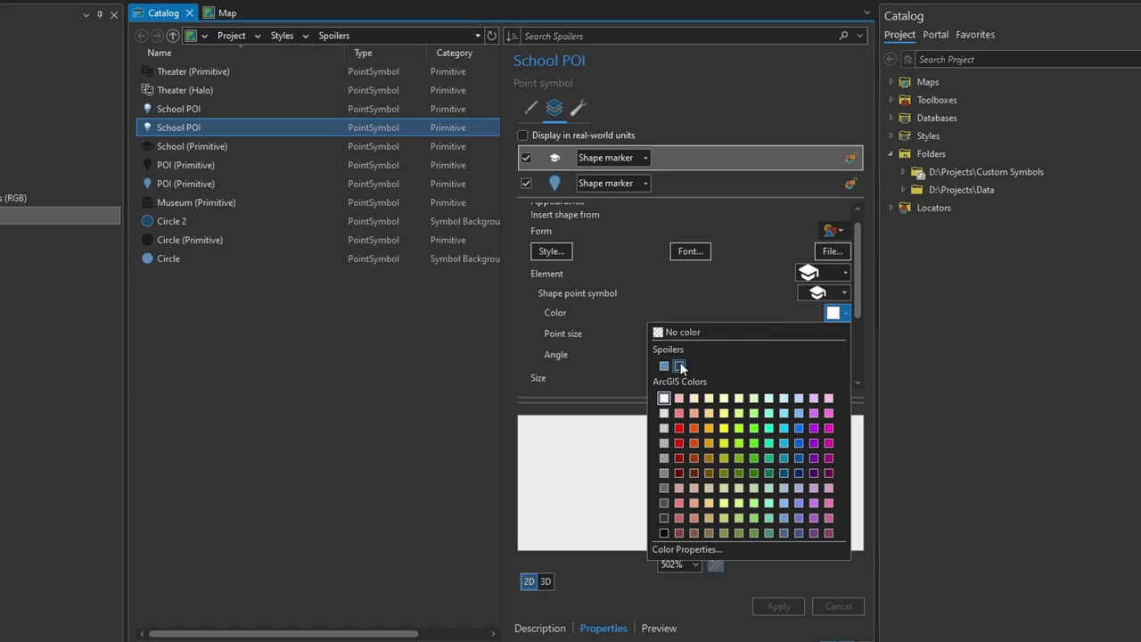
{"action": "left_click", "coordinate": [679, 363]}
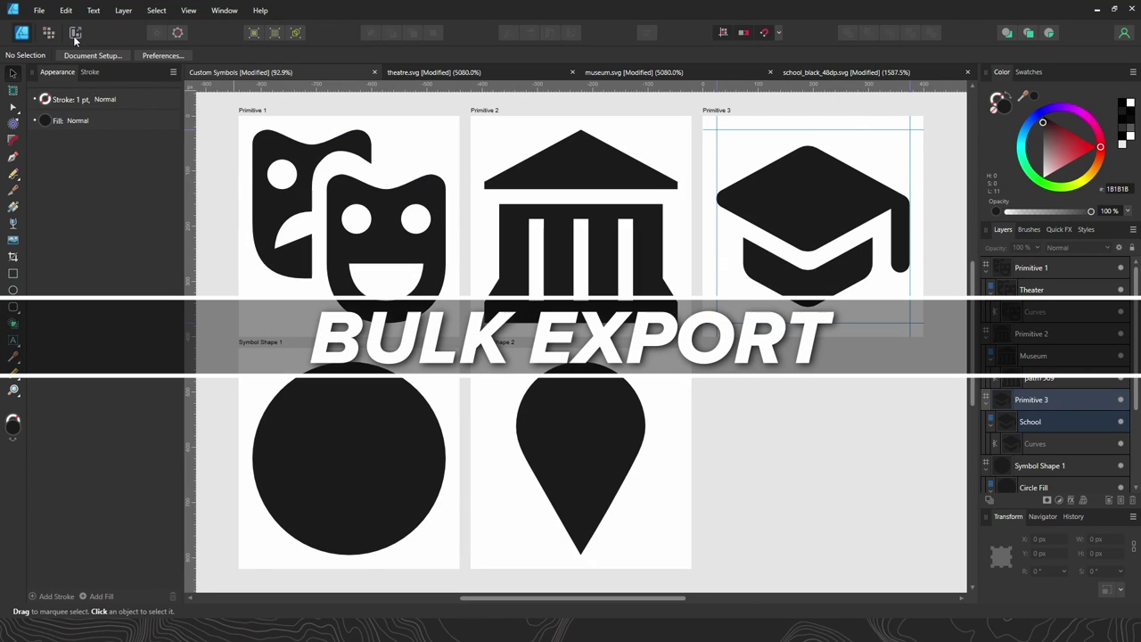
{"action": "left_click", "coordinate": [75, 35]}
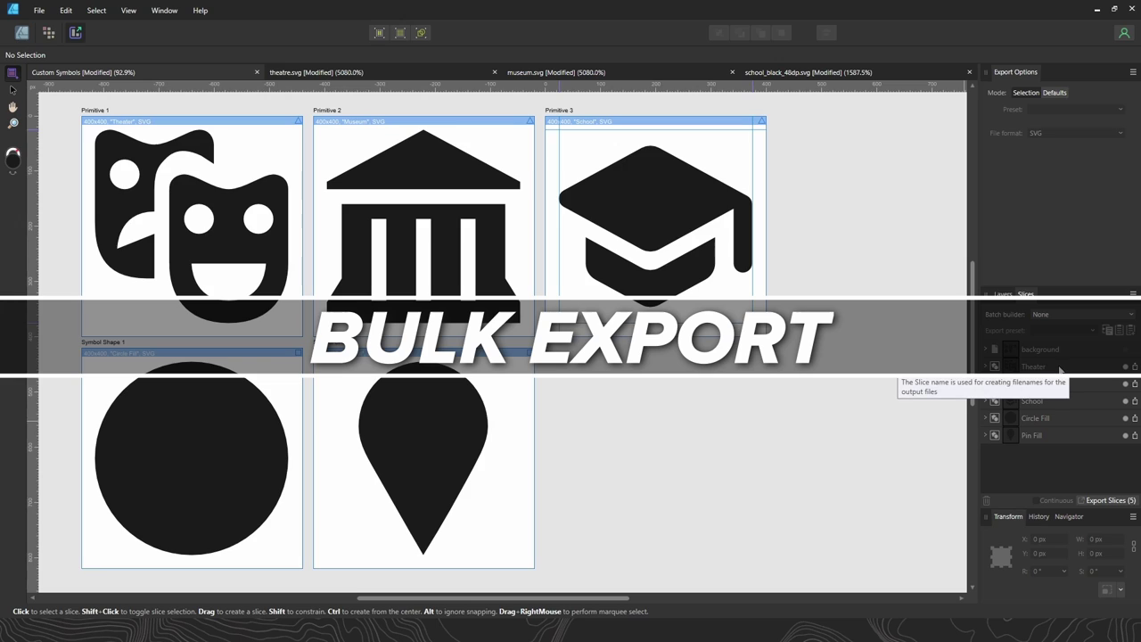
Select all five slices, apply the SVG (Custom) preset, and export them into the exports folder
{"action": "left_click", "coordinate": [1042, 370]}
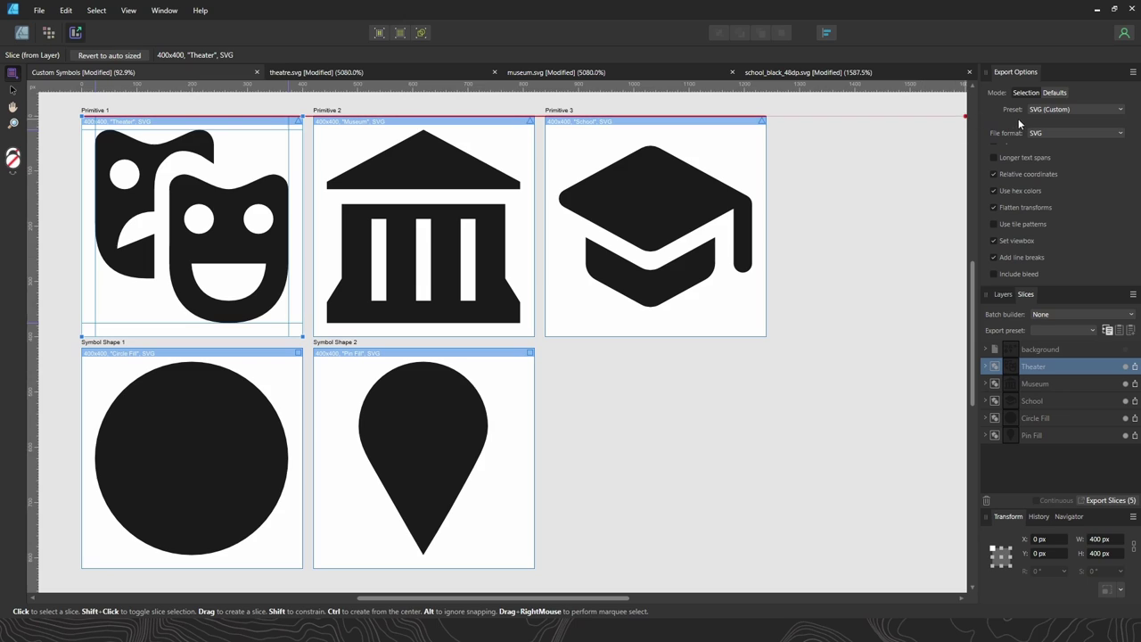
{"action": "left_click", "coordinate": [1038, 437], "text": "shift"}
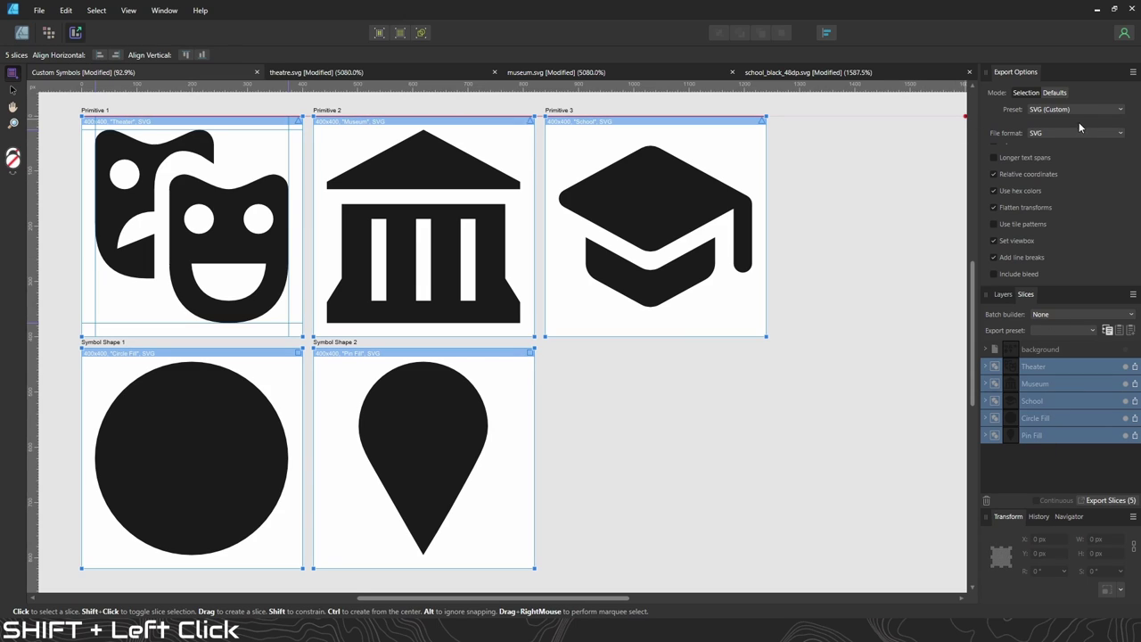
{"action": "left_click", "coordinate": [1119, 109]}
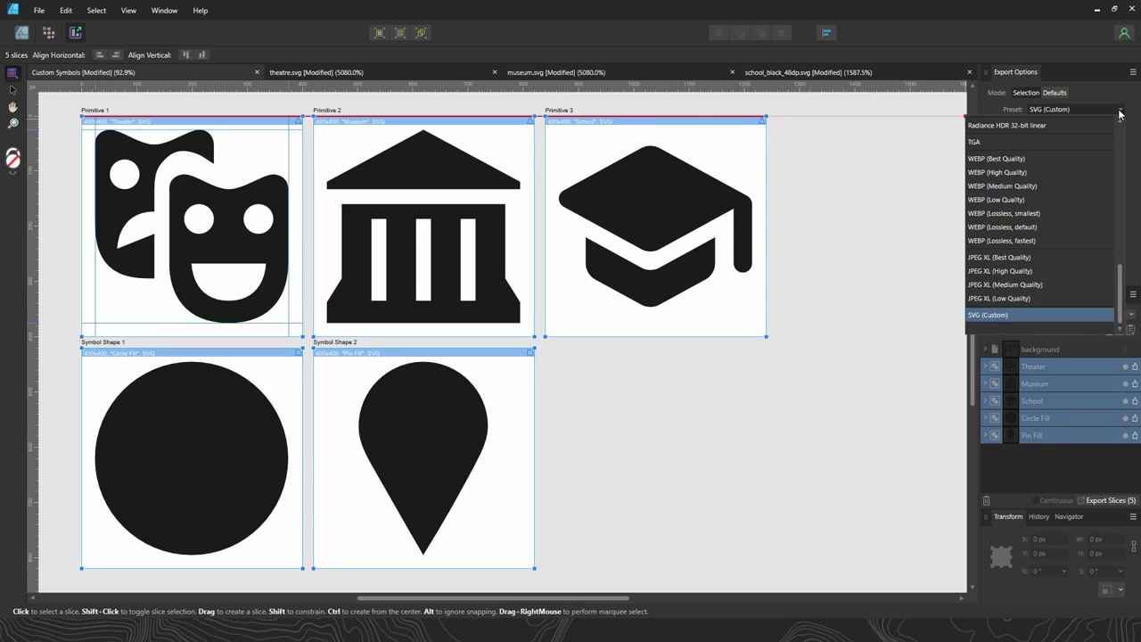
{"action": "left_click", "coordinate": [989, 315]}
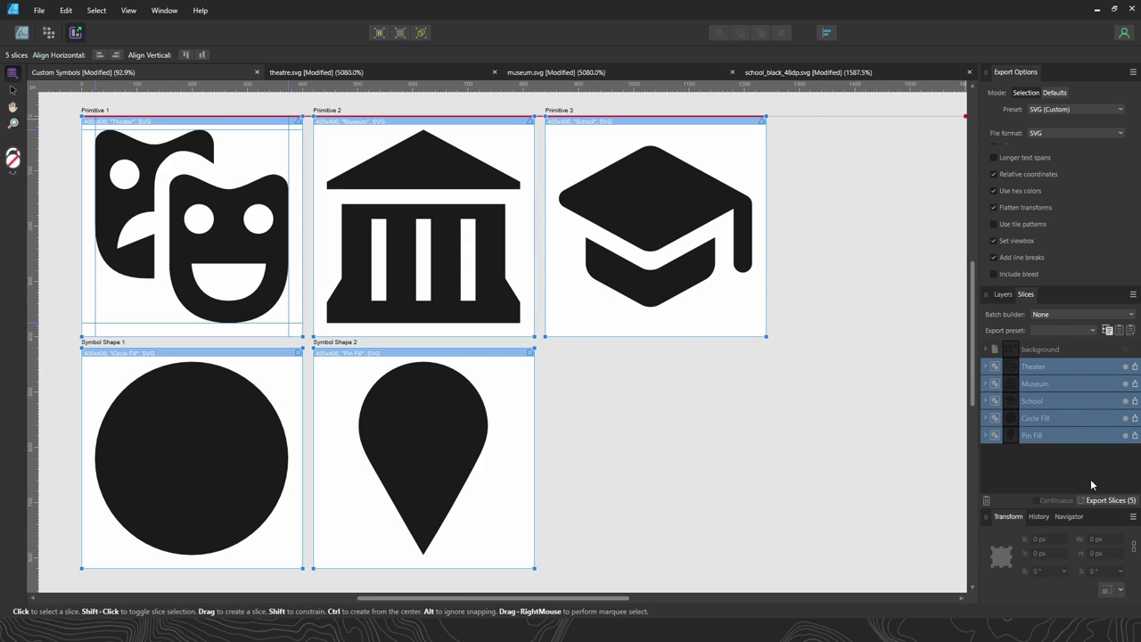
{"action": "left_click", "coordinate": [1106, 502]}
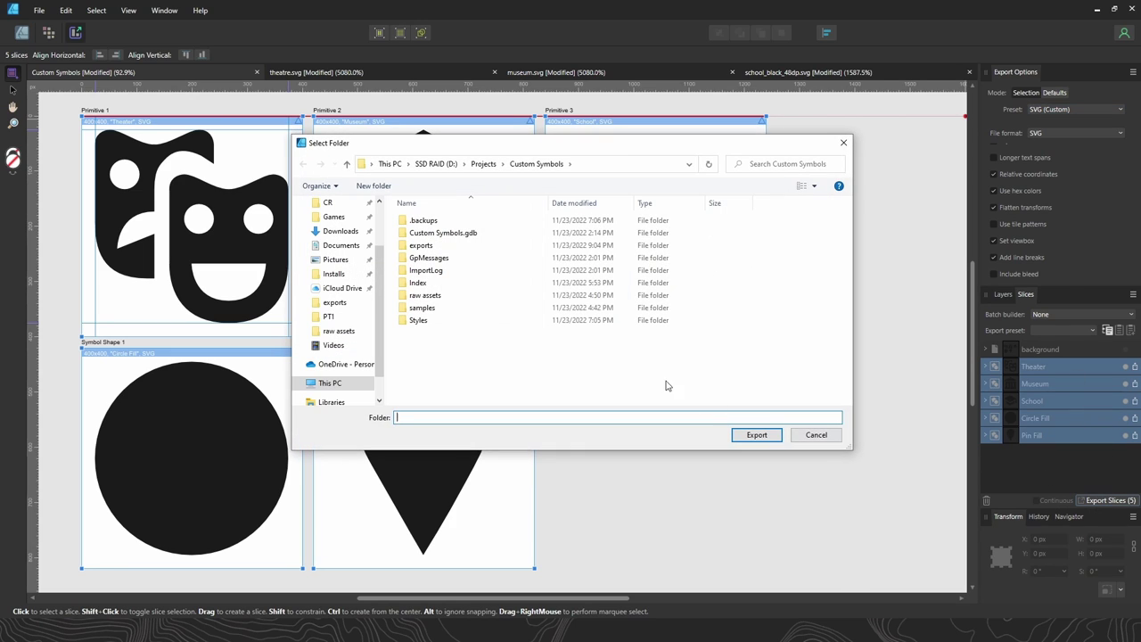
{"action": "left_click", "coordinate": [439, 250]}
{"action": "left_click", "coordinate": [755, 435]}
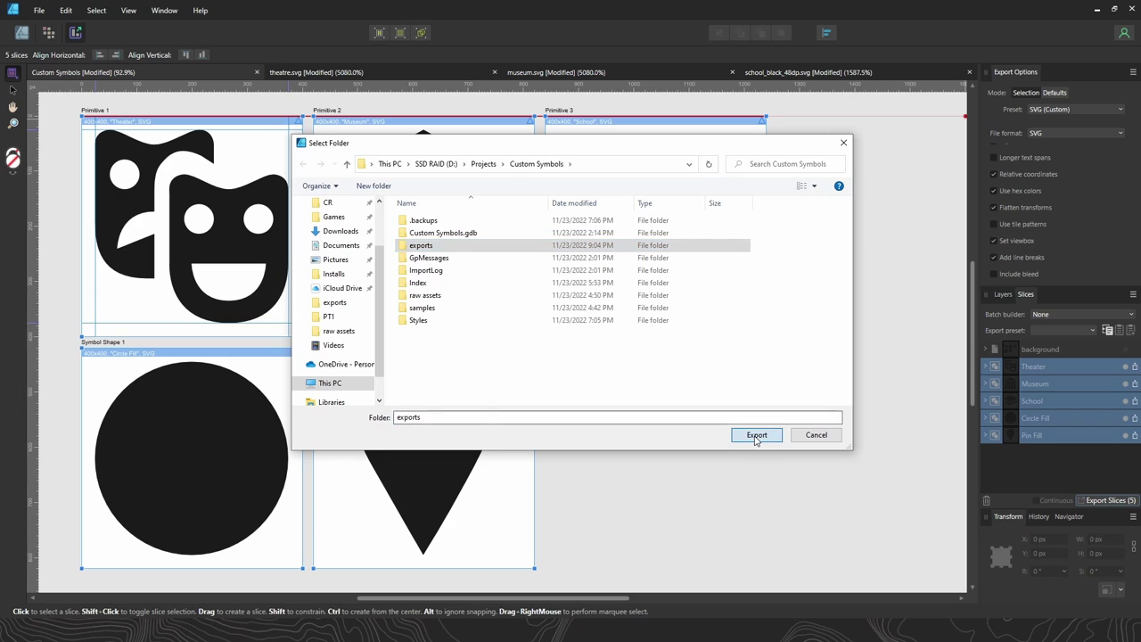
Open all five exported SVG files from the exports folder in Affinity Designer
{"action": "left_click_drag", "start_coordinate": [493, 157], "coordinate": [518, 146]}
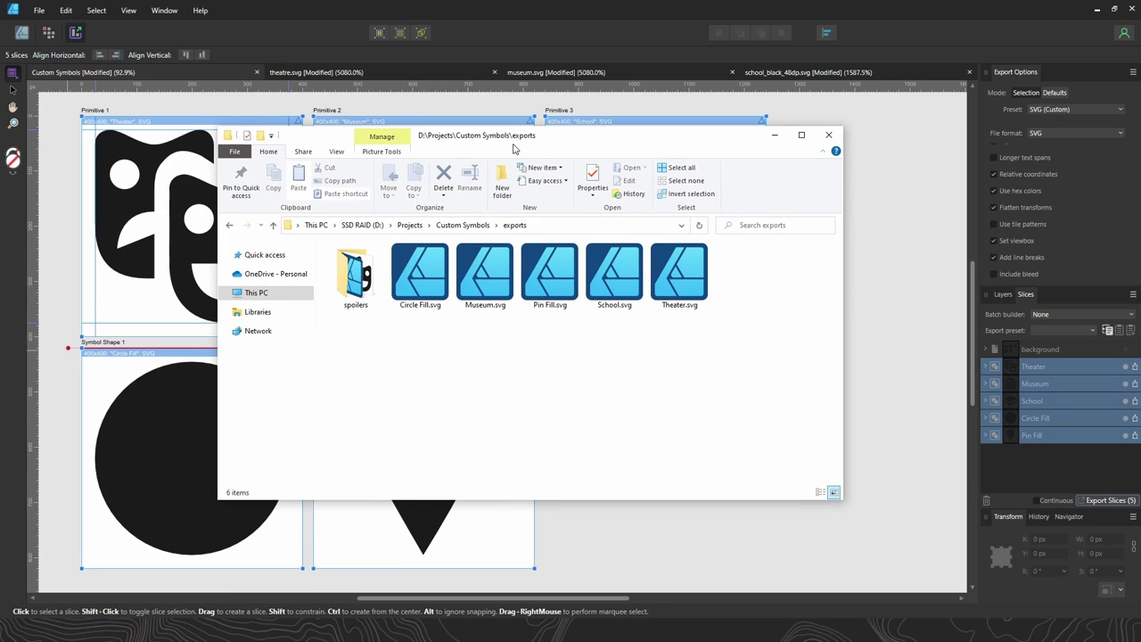
{"action": "left_click_drag", "start_coordinate": [767, 363], "coordinate": [403, 259]}
{"action": "right_click", "coordinate": [449, 268]}
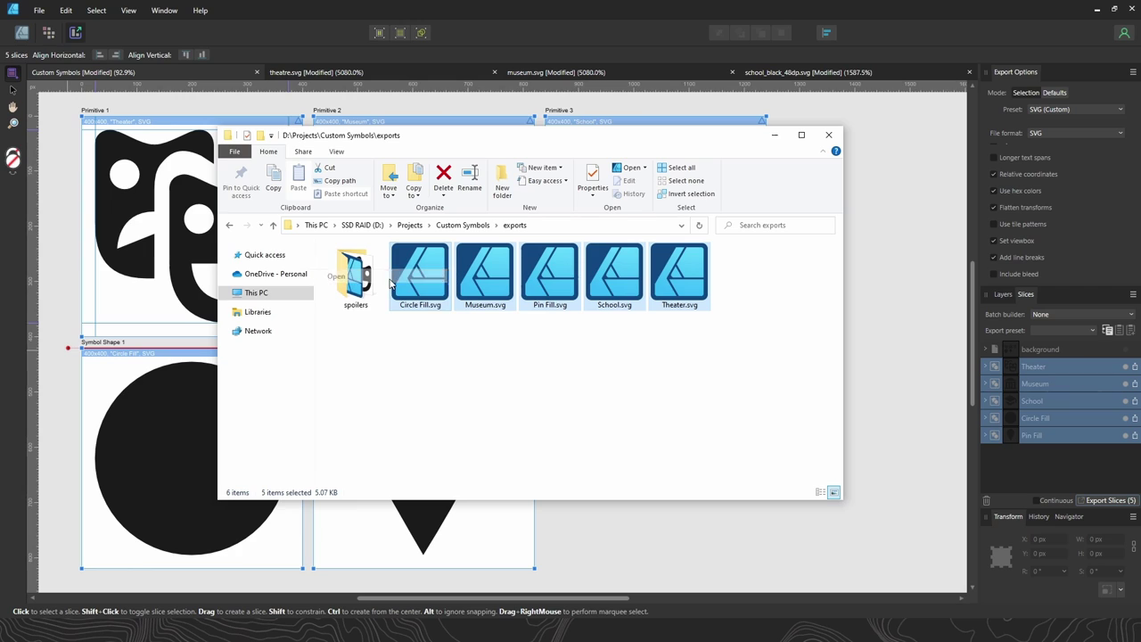
{"action": "left_click", "coordinate": [447, 291]}
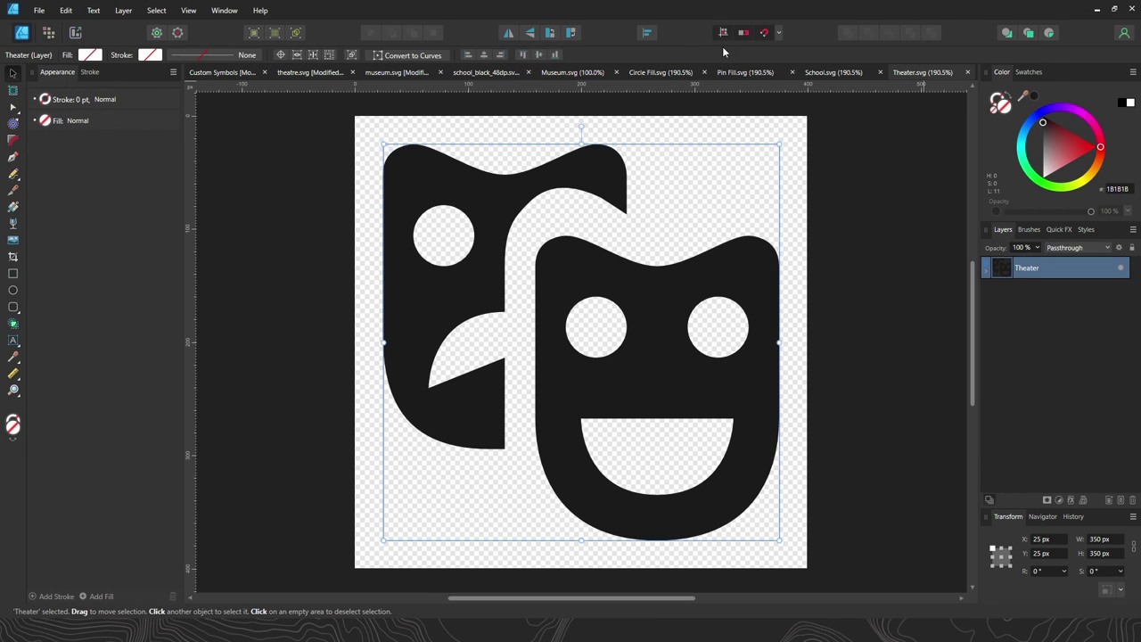
{"action": "left_click", "coordinate": [400, 75]}
{"action": "left_click", "coordinate": [486, 73]}
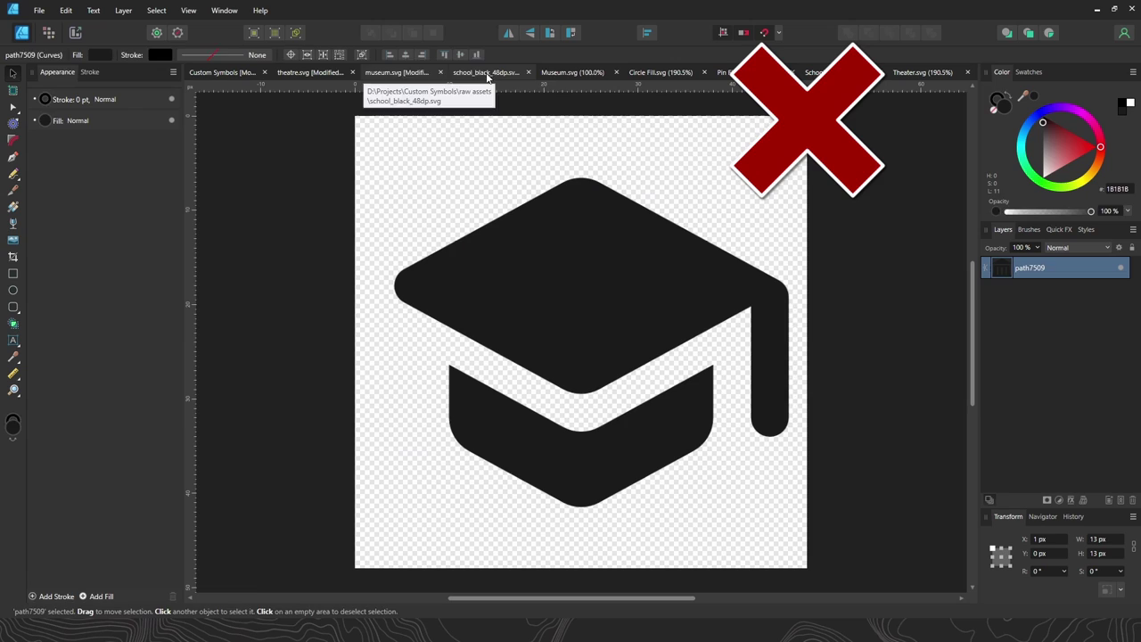
{"action": "left_click", "coordinate": [560, 74]}
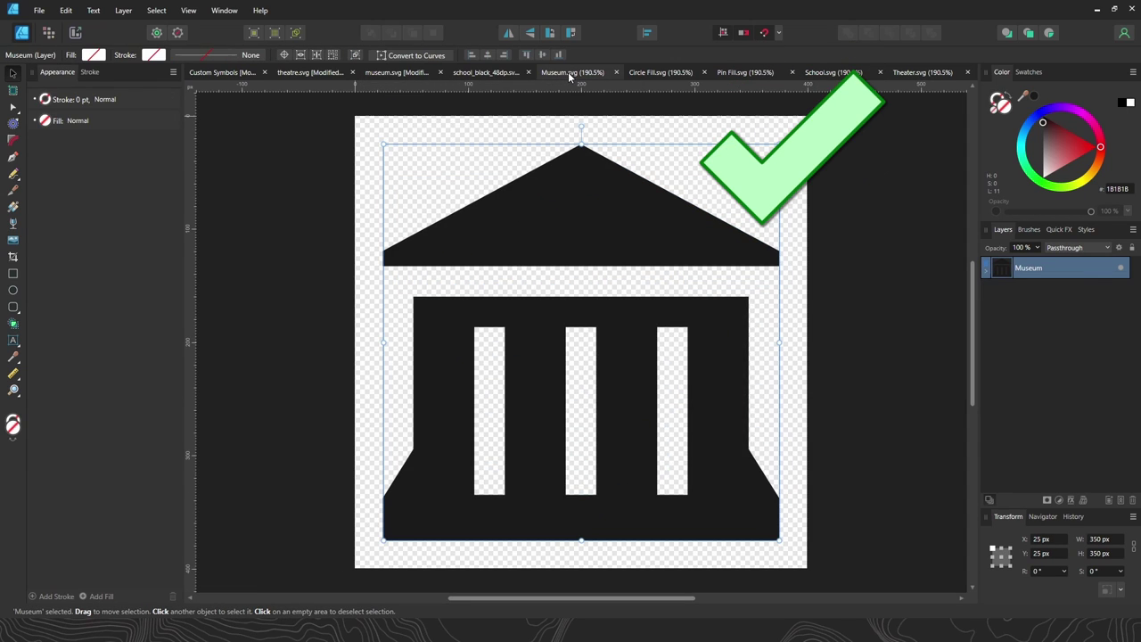
{"action": "left_click", "coordinate": [661, 73]}
{"action": "left_click", "coordinate": [739, 76]}
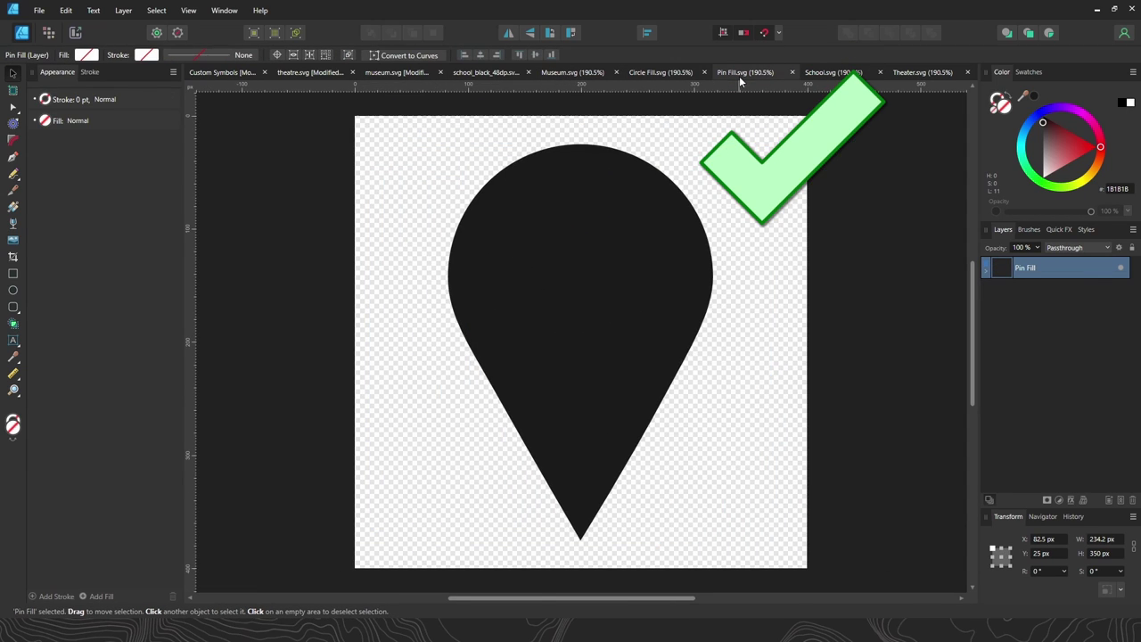
{"action": "left_click", "coordinate": [821, 76]}
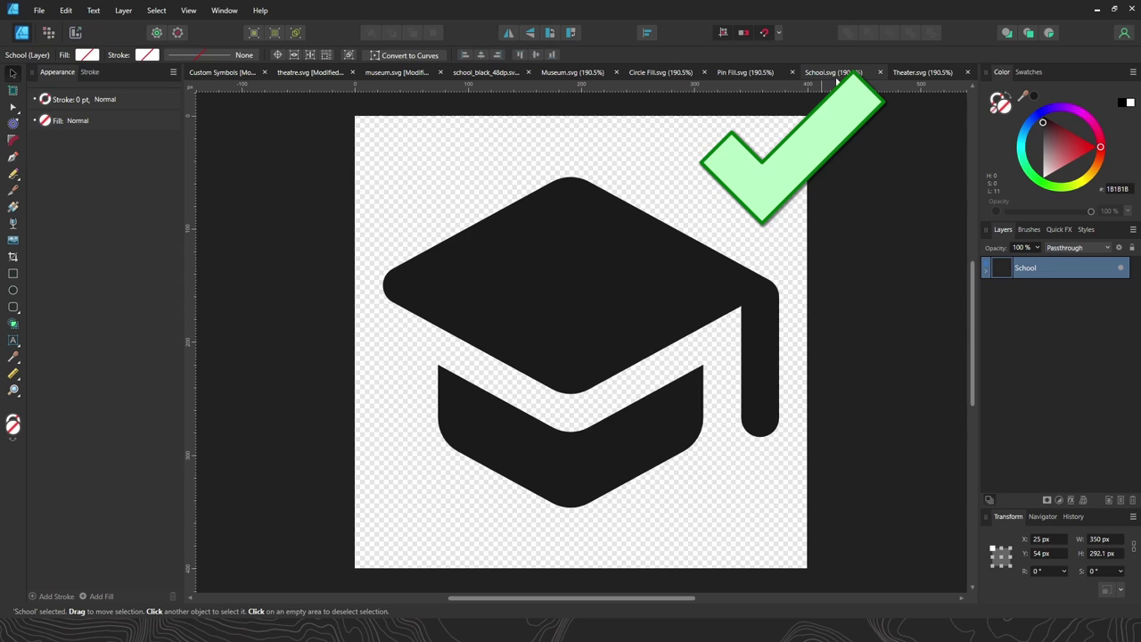
{"action": "left_click", "coordinate": [903, 78]}
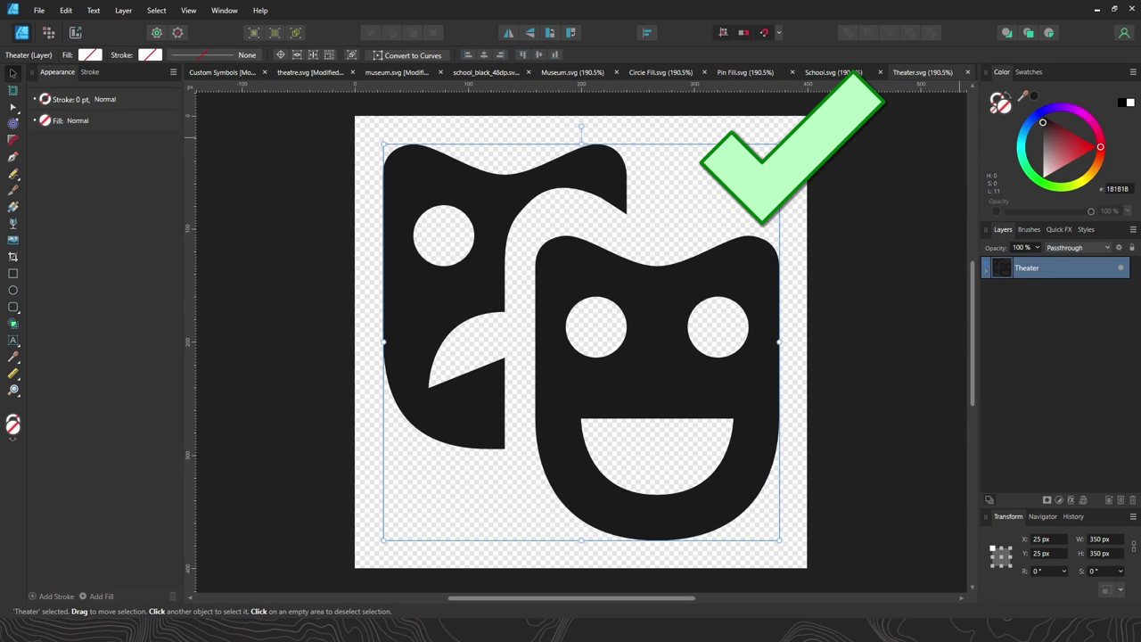